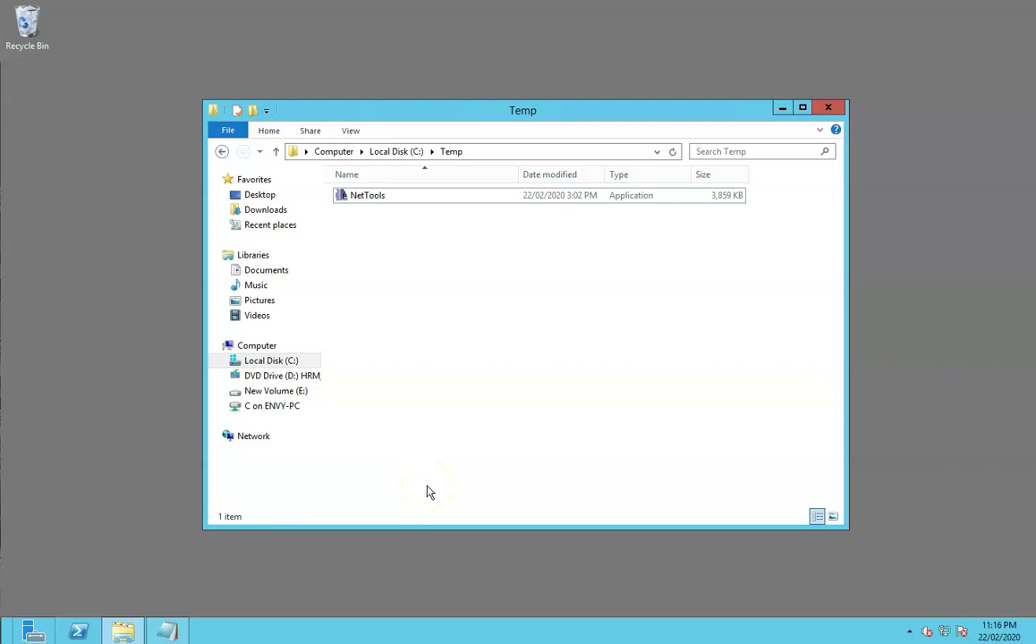
Launch NetTools from the Temp folder and open the Search tool in the Users category
{"action": "left_click", "coordinate": [401, 386]}
{"action": "left_click", "coordinate": [366, 200]}
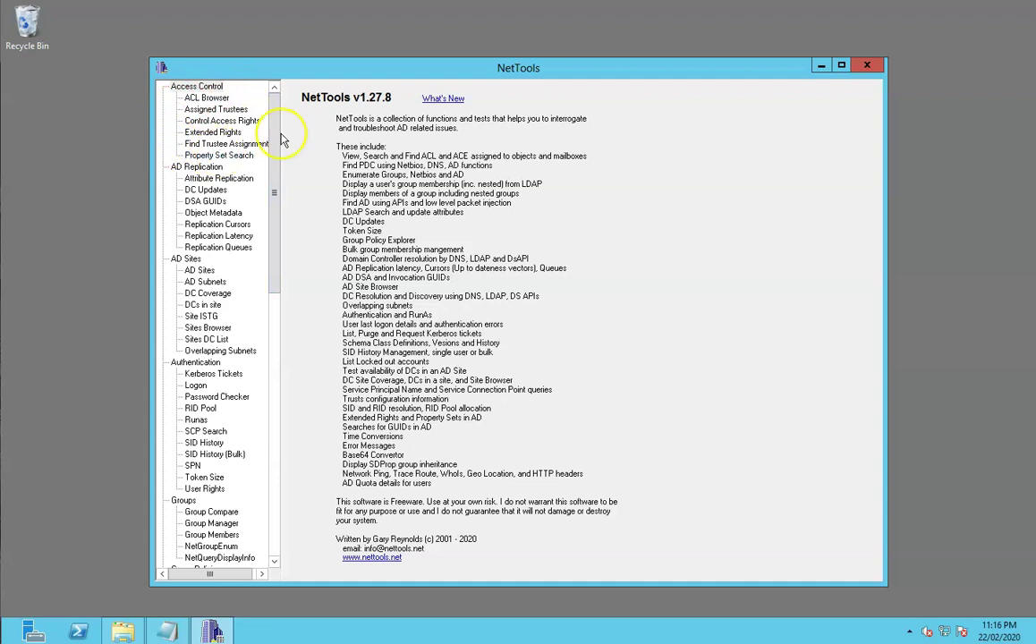
{"action": "scroll", "coordinate": [279, 128], "scroll_direction": "down", "scroll_amount": 1}
{"action": "left_click_drag", "start_coordinate": [278, 128], "coordinate": [255, 120]}
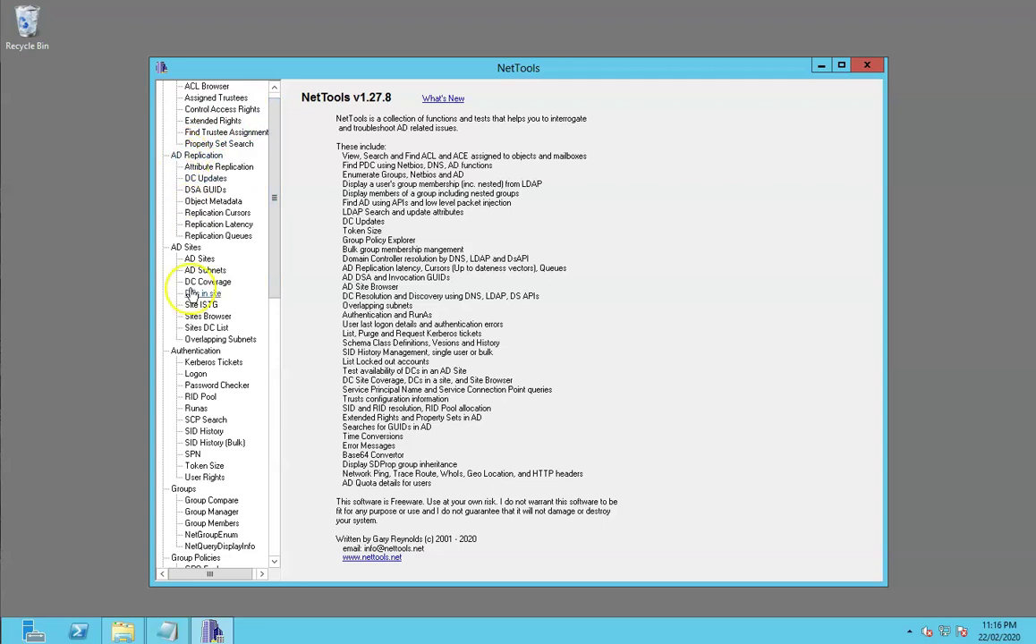
{"action": "left_click_drag", "start_coordinate": [277, 223], "coordinate": [289, 417]}
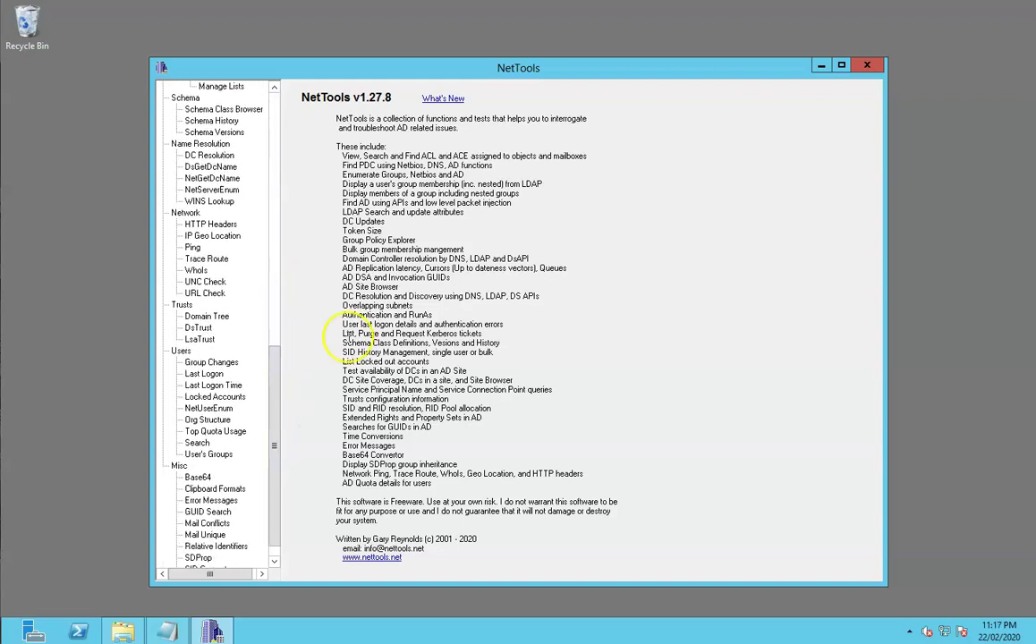
{"action": "left_click", "coordinate": [196, 443]}
Add a quick-access shortcut for the Search tool above the tool list and use it to return to Search from another tool
{"action": "right_click", "coordinate": [197, 445]}
{"action": "left_click", "coordinate": [228, 454]}
{"action": "left_click", "coordinate": [250, 438]}
{"action": "left_click", "coordinate": [159, 89]}
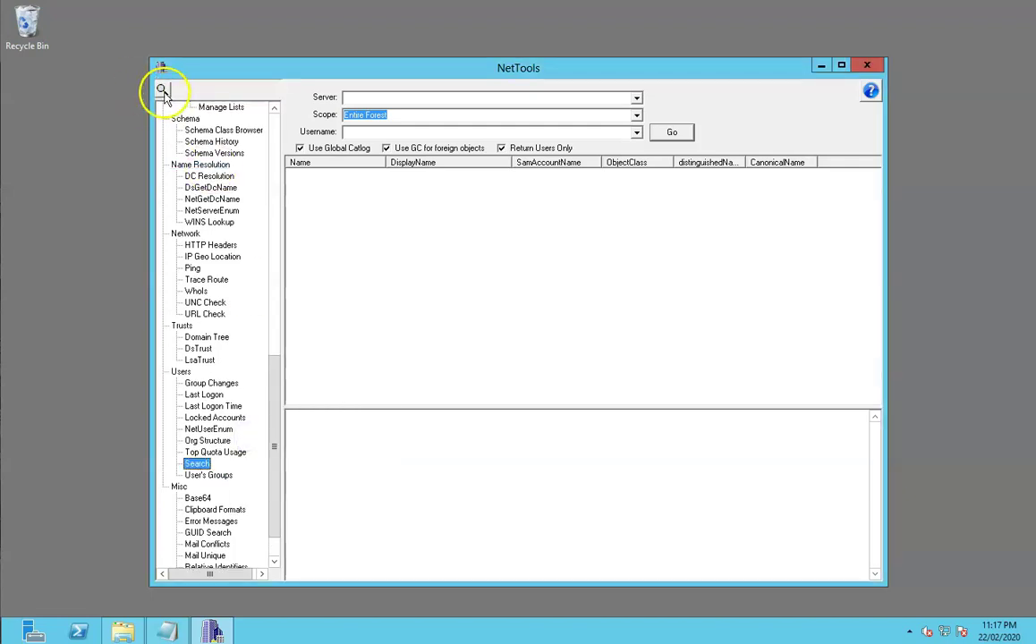
{"action": "left_click", "coordinate": [204, 279]}
{"action": "left_click", "coordinate": [161, 89]}
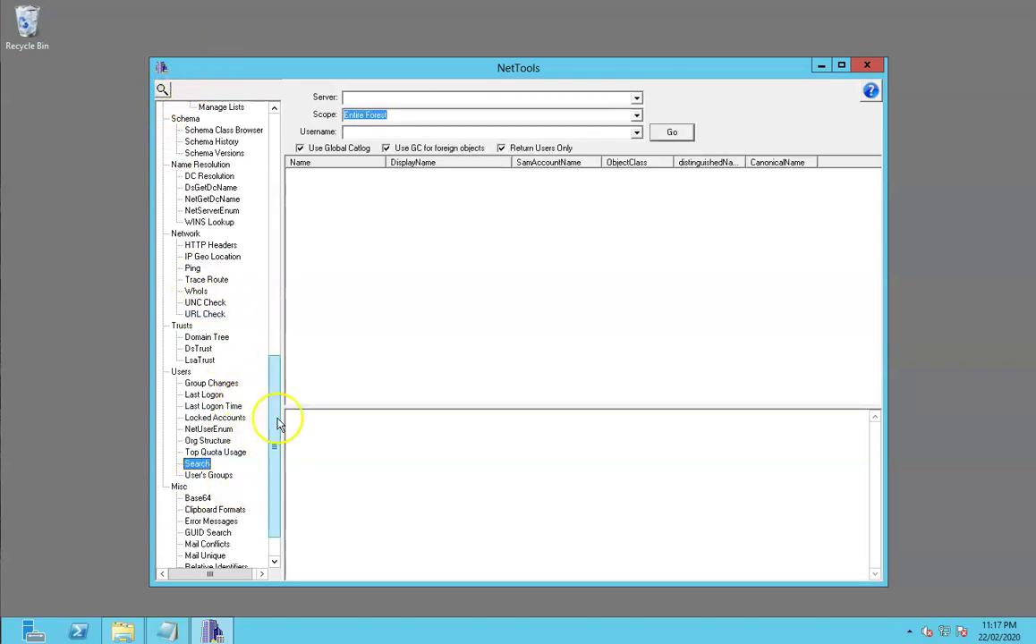
Check the Remove option of the Search shortcut, keep the shortcut, and reselect the Search tool
{"action": "right_click", "coordinate": [163, 90]}
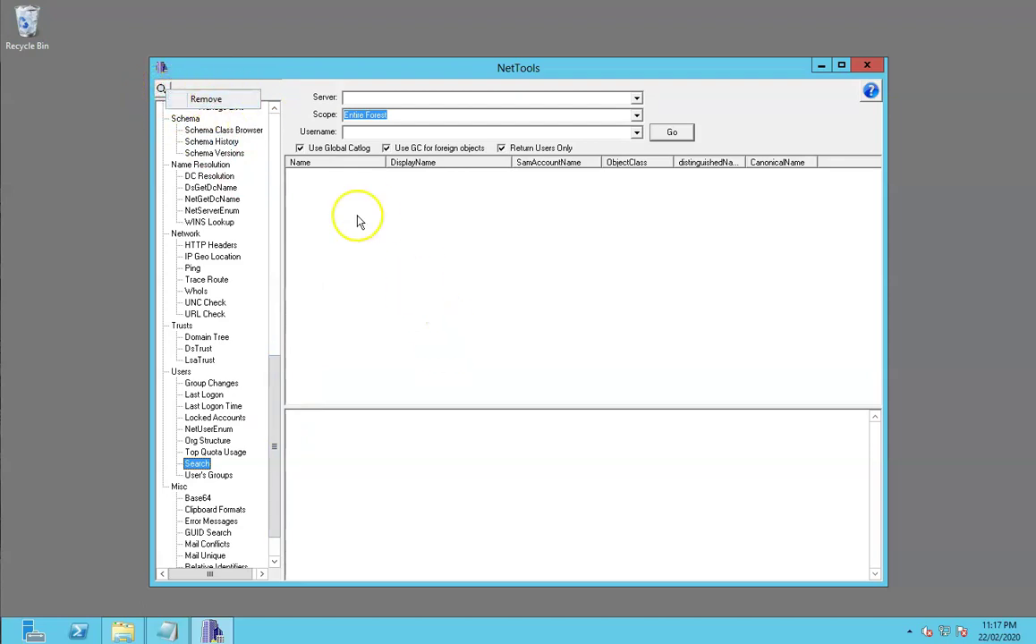
{"action": "left_click", "coordinate": [334, 273]}
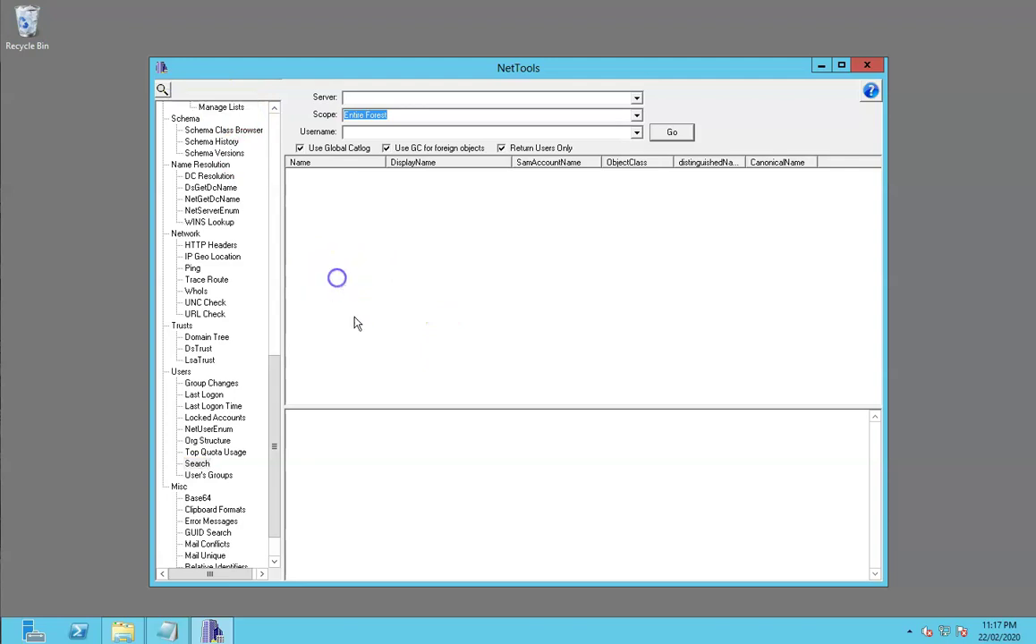
{"action": "left_click", "coordinate": [198, 463]}
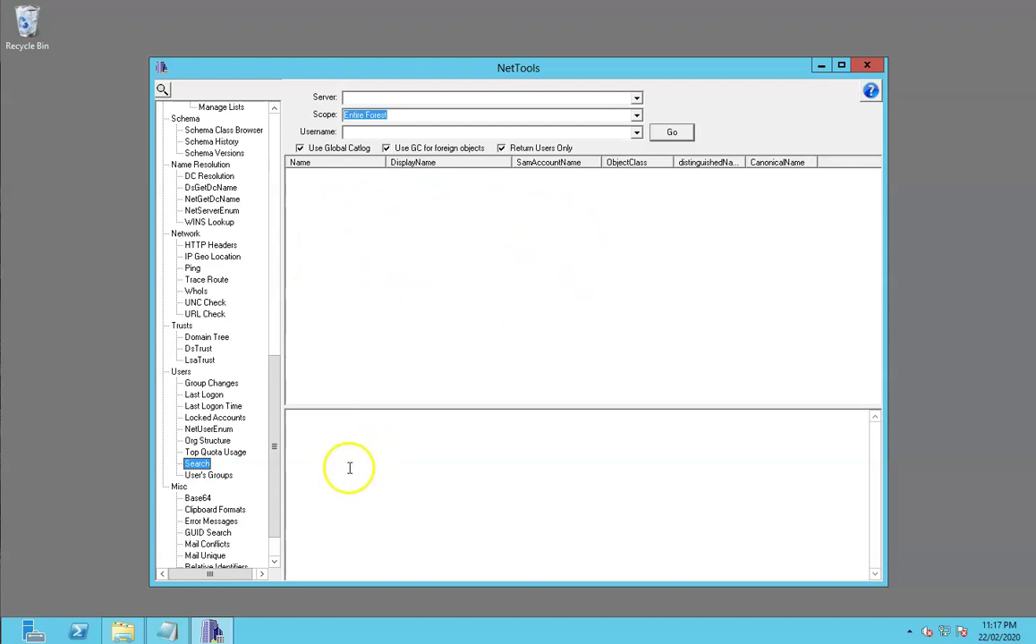
Search for users matching the username "flor"
{"action": "left_click", "coordinate": [340, 443]}
{"action": "mouse_move", "coordinate": [343, 467]}
{"action": "left_mouse_down"}
{"action": "mouse_move", "coordinate": [331, 440]}
{"action": "mouse_move", "coordinate": [309, 427]}
{"action": "left_mouse_up"}
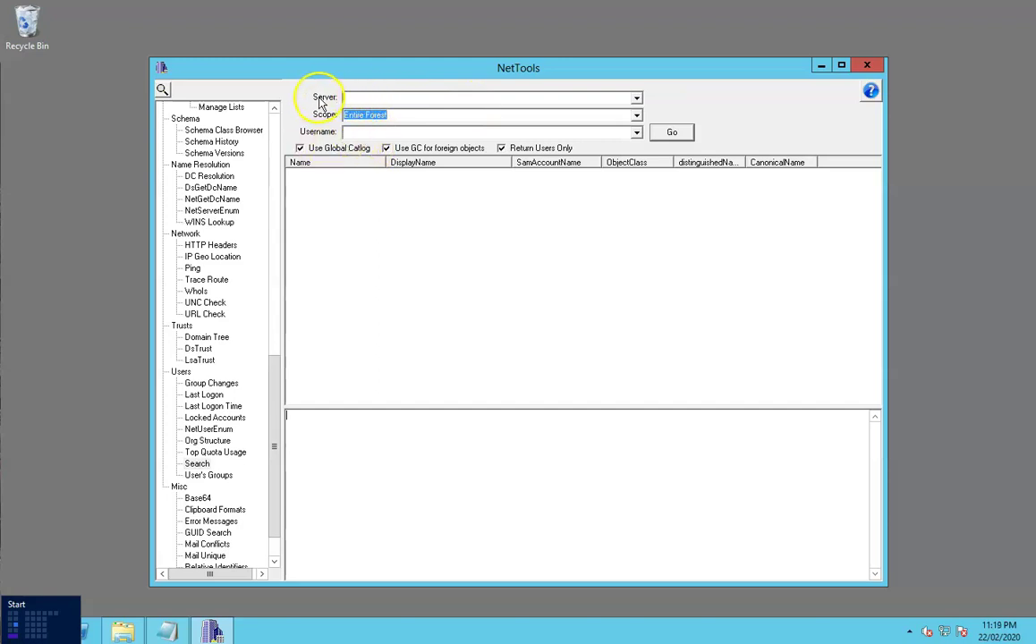
{"action": "left_click", "coordinate": [358, 96]}
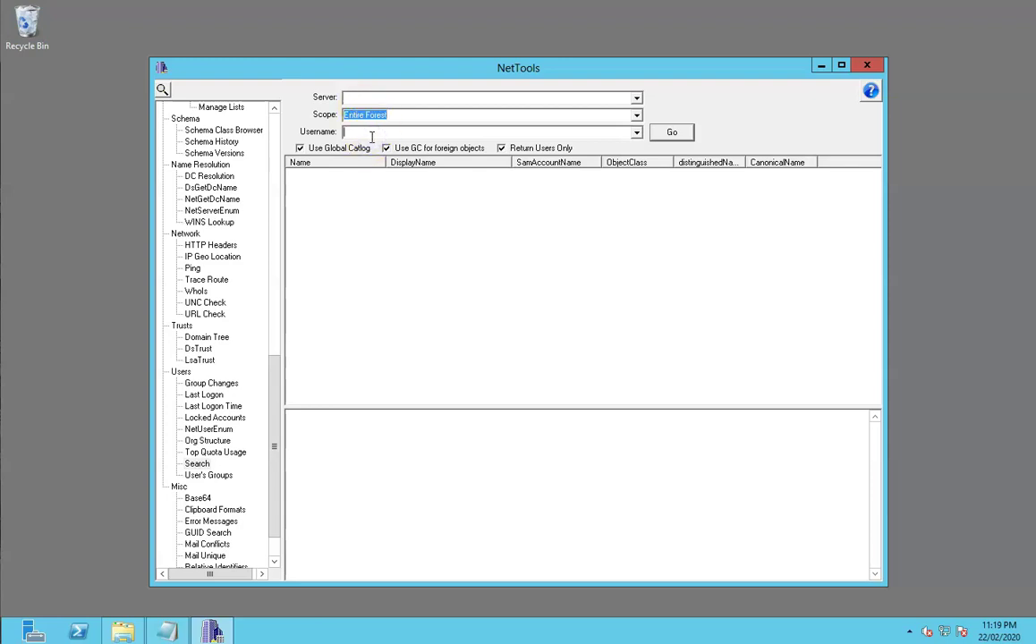
{"action": "type", "text": "r"}
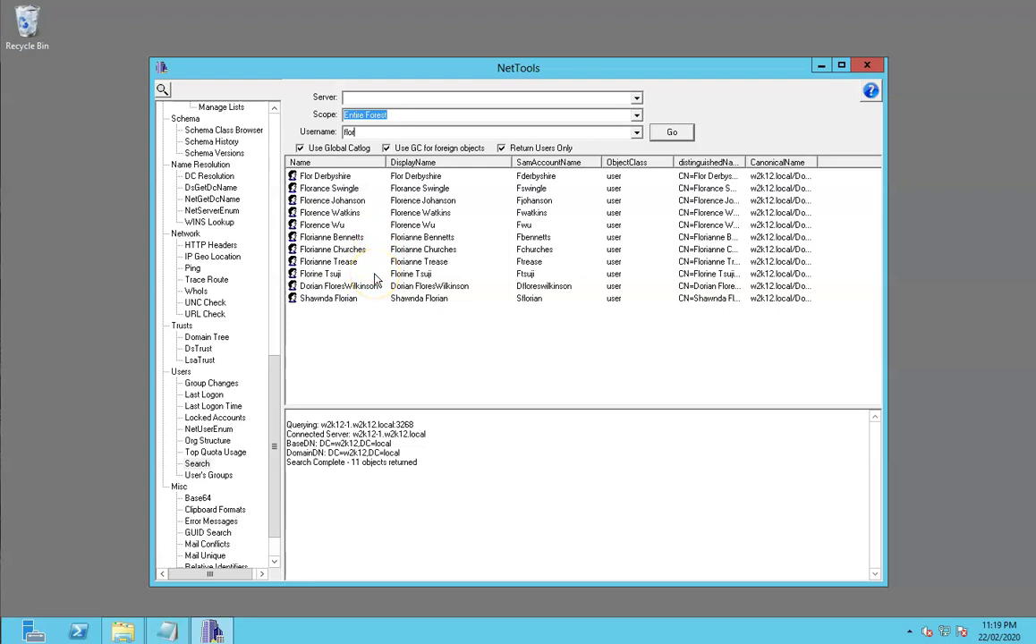
Copy the whole search results table into the blank Notepad document, then minimise Notepad
{"action": "left_click", "coordinate": [340, 203]}
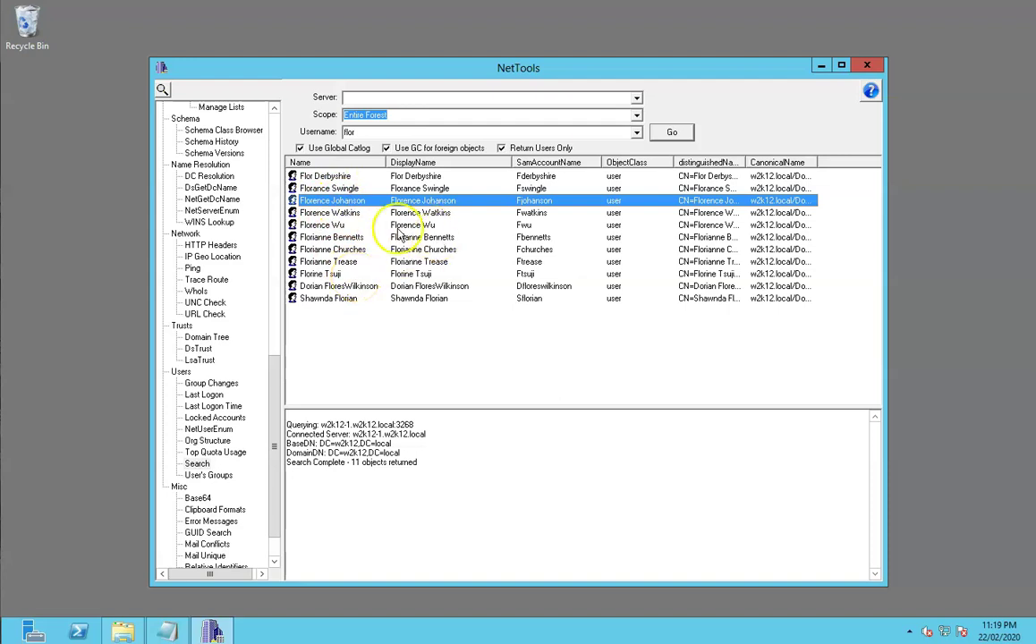
{"action": "right_click", "coordinate": [361, 204]}
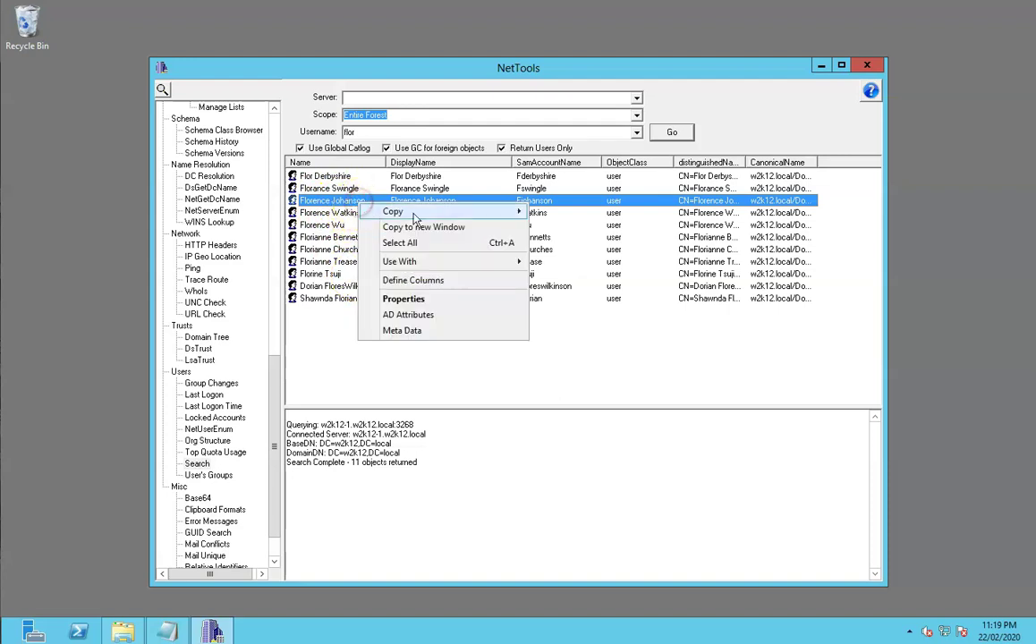
{"action": "mouse_move", "coordinate": [414, 218]}
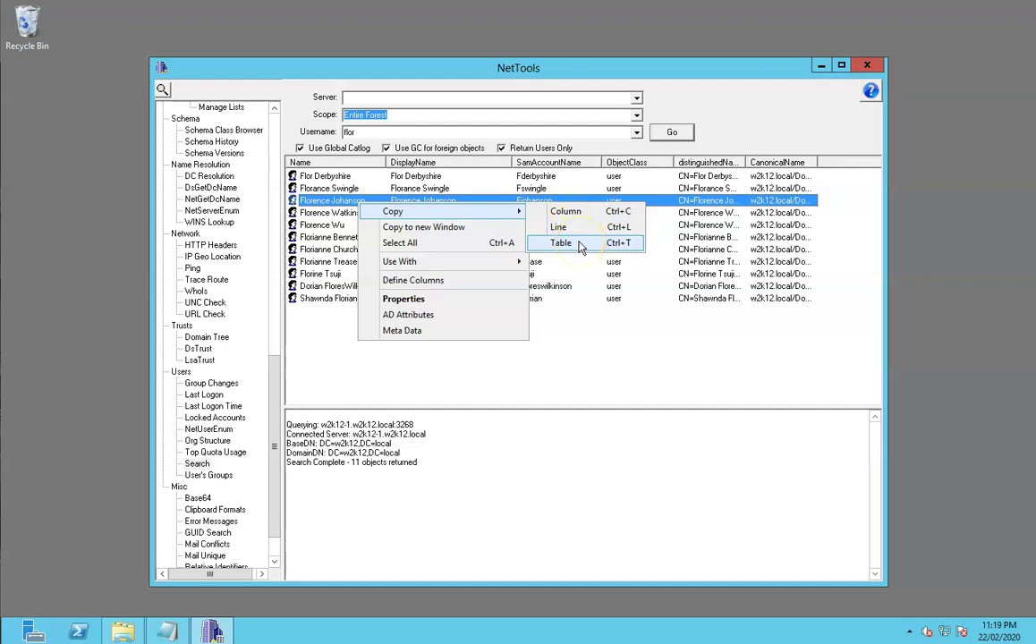
{"action": "left_click", "coordinate": [579, 243]}
{"action": "left_click", "coordinate": [166, 631]}
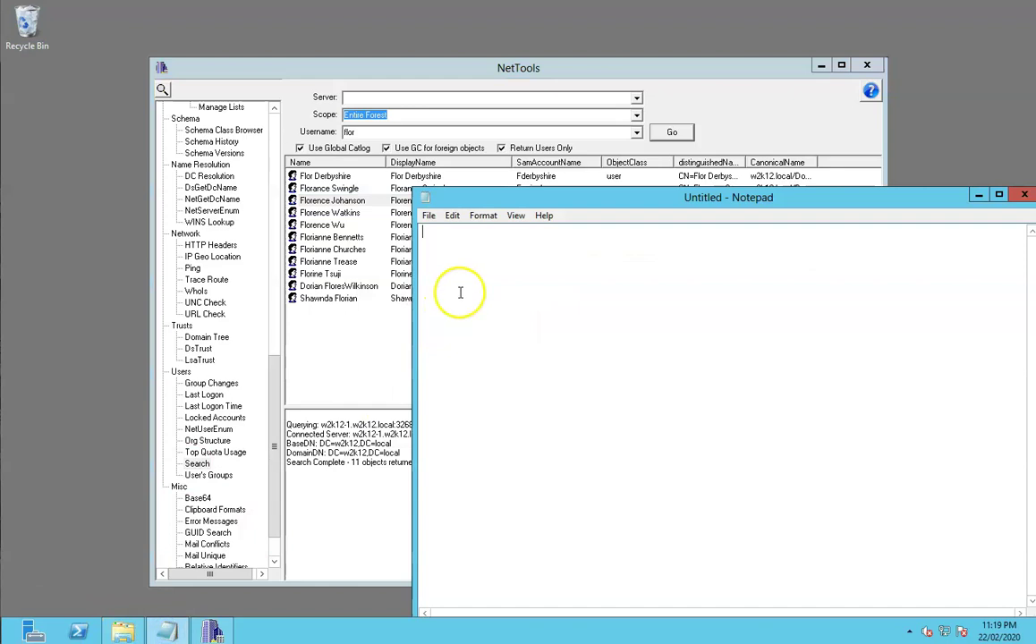
{"action": "key", "text": "ctrl+v"}
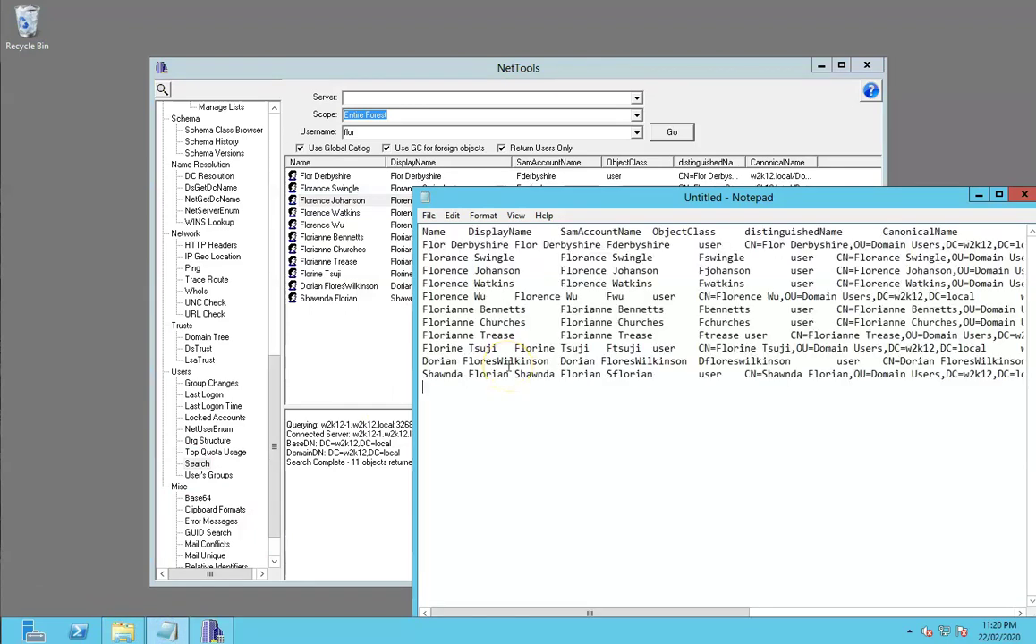
{"action": "left_click", "coordinate": [979, 197]}
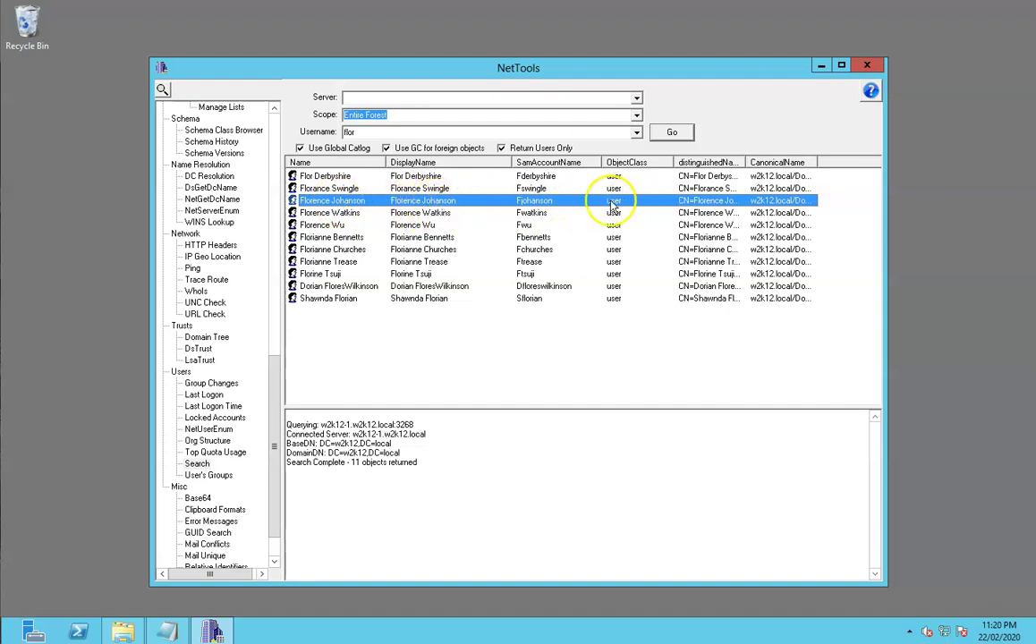
Copy the Name column for the third to fifth users in the results and paste it below the table in Notepad
{"action": "left_click", "coordinate": [324, 225], "text": "shift"}
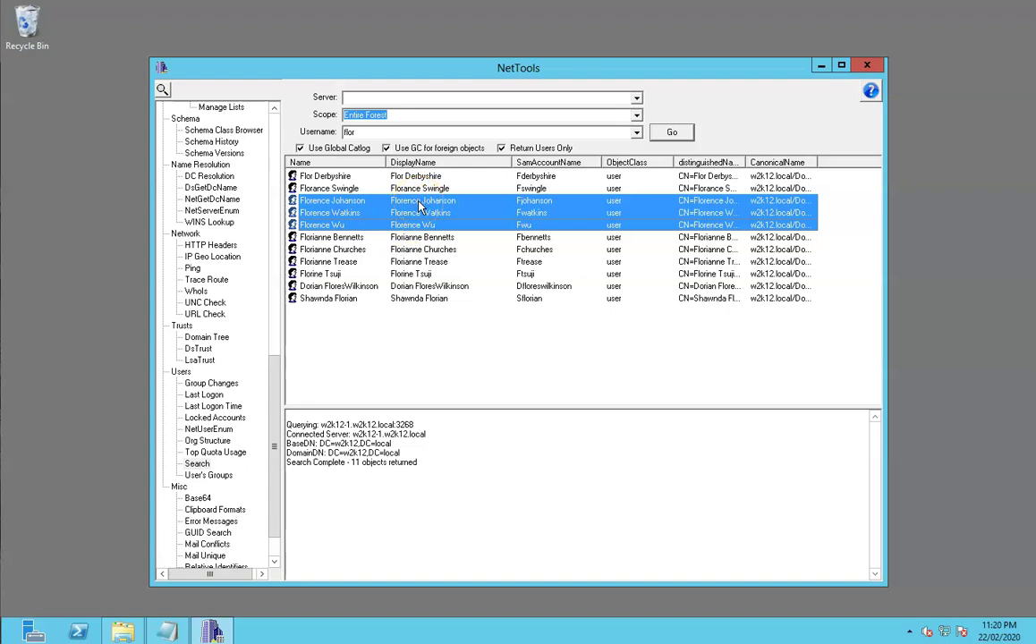
{"action": "right_click", "coordinate": [418, 205]}
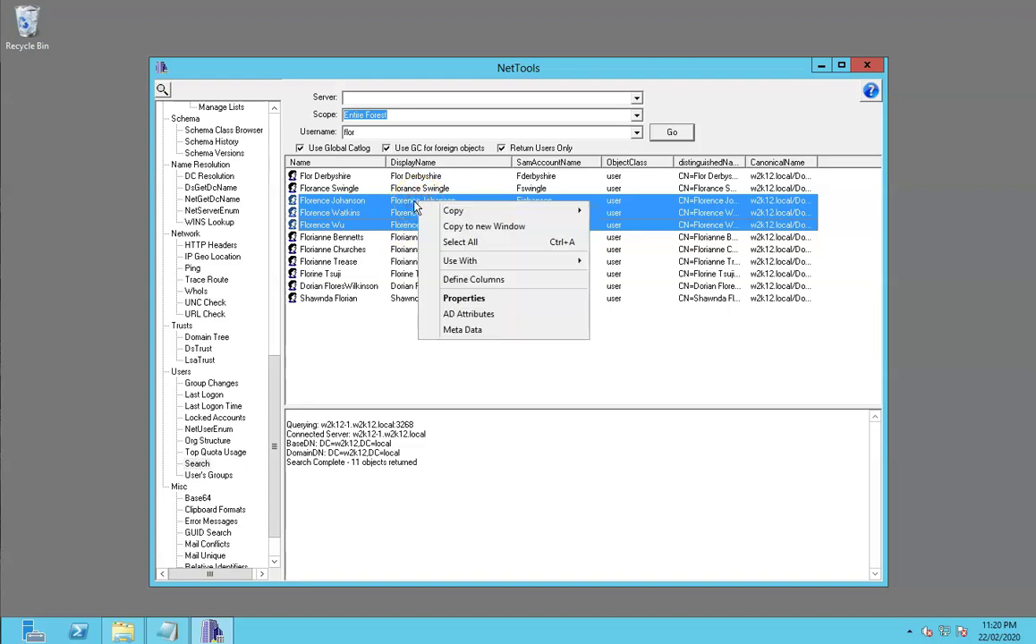
{"action": "mouse_move", "coordinate": [464, 215]}
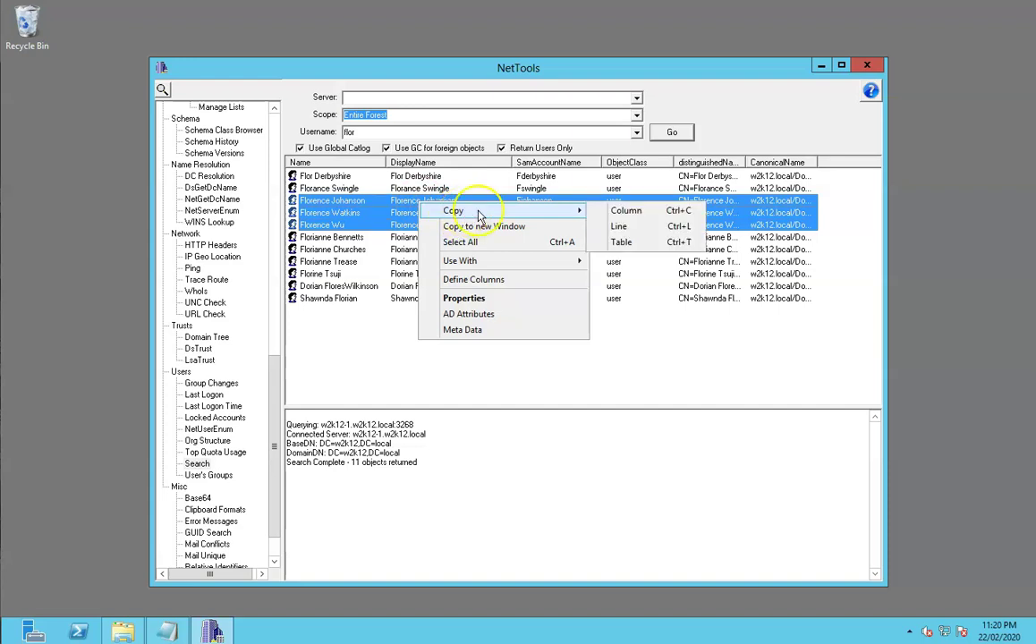
{"action": "left_click", "coordinate": [620, 214]}
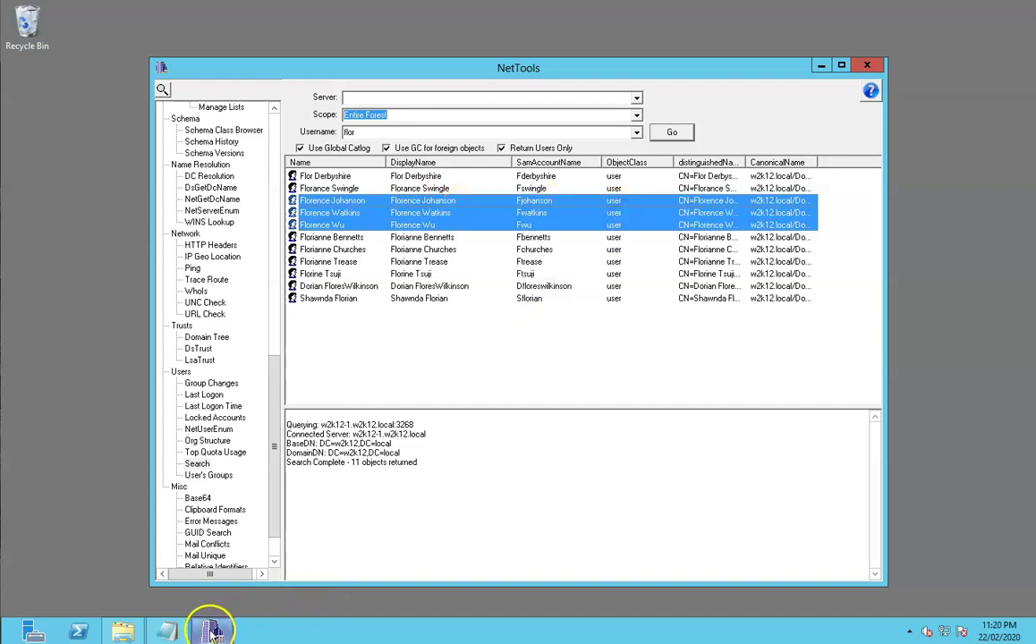
{"action": "left_click", "coordinate": [167, 633]}
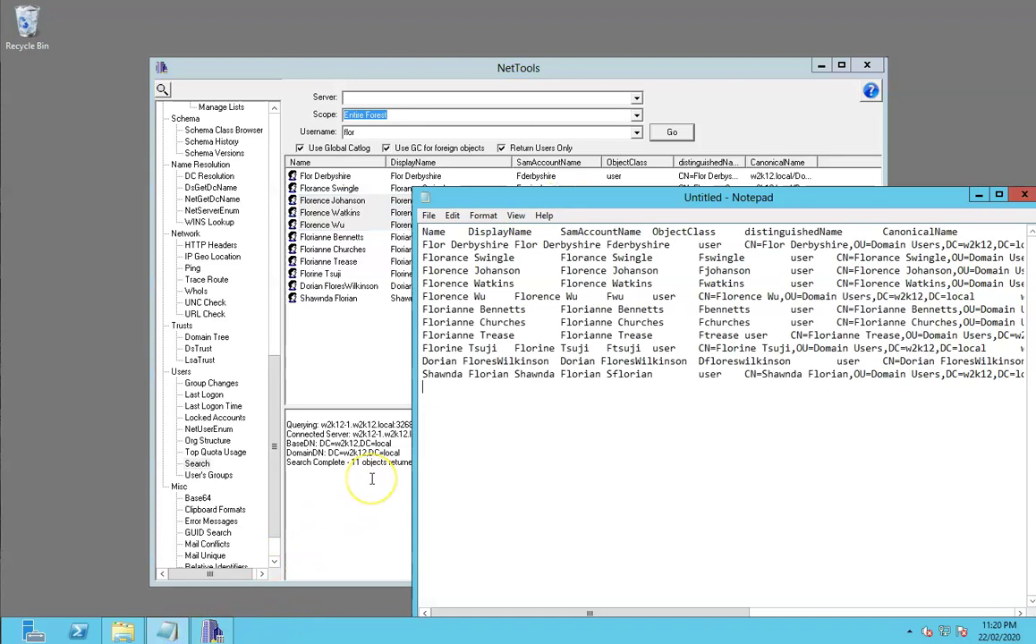
{"action": "key", "text": "ctrl+v"}
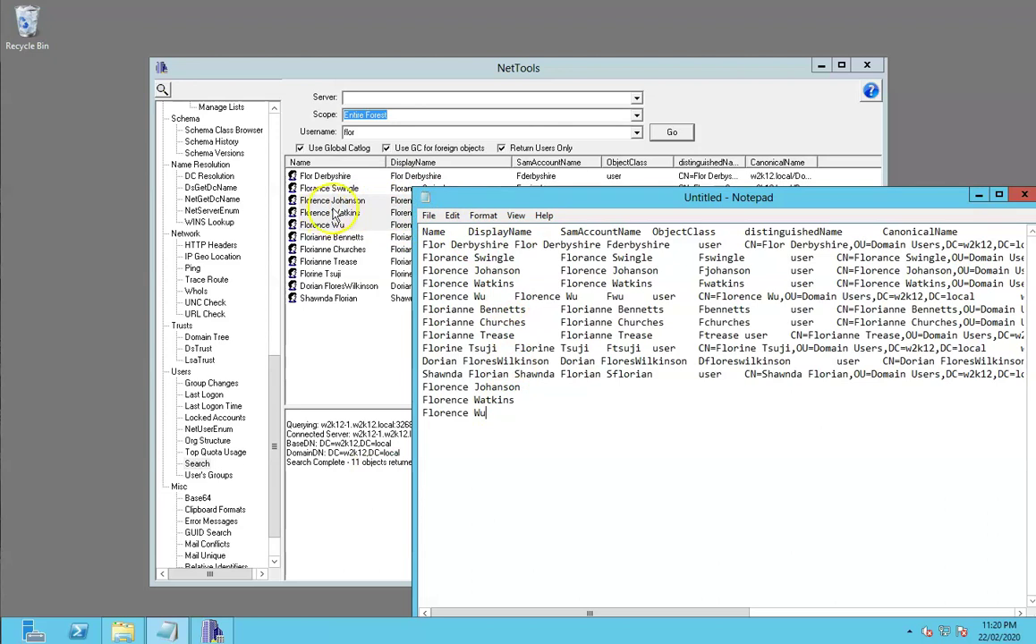
Return to NetTools and examine the Use With options for the fourth user in the results
{"action": "left_click", "coordinate": [331, 213]}
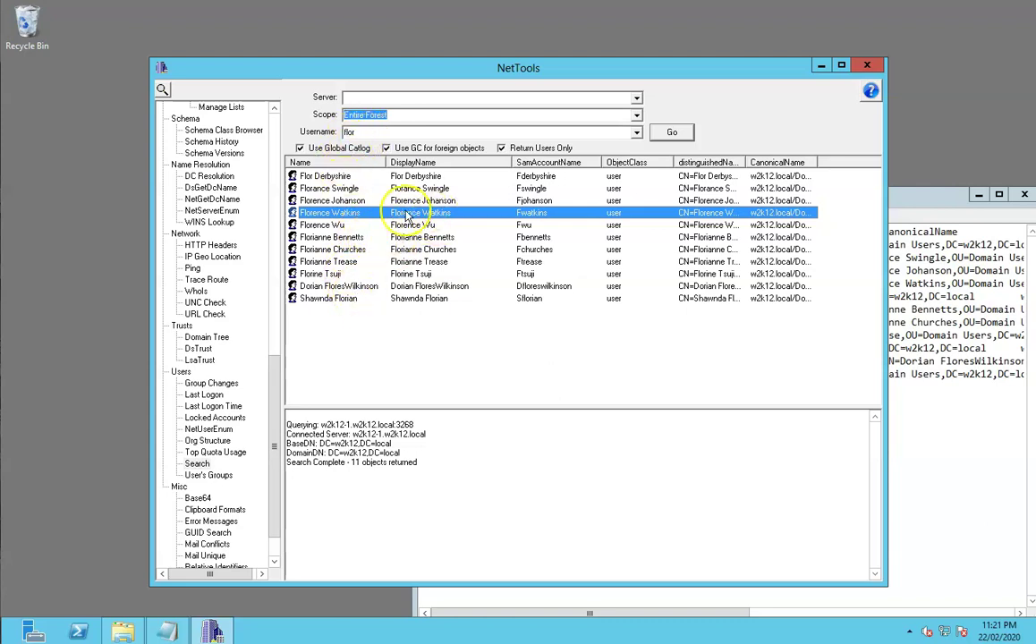
{"action": "right_click", "coordinate": [352, 216]}
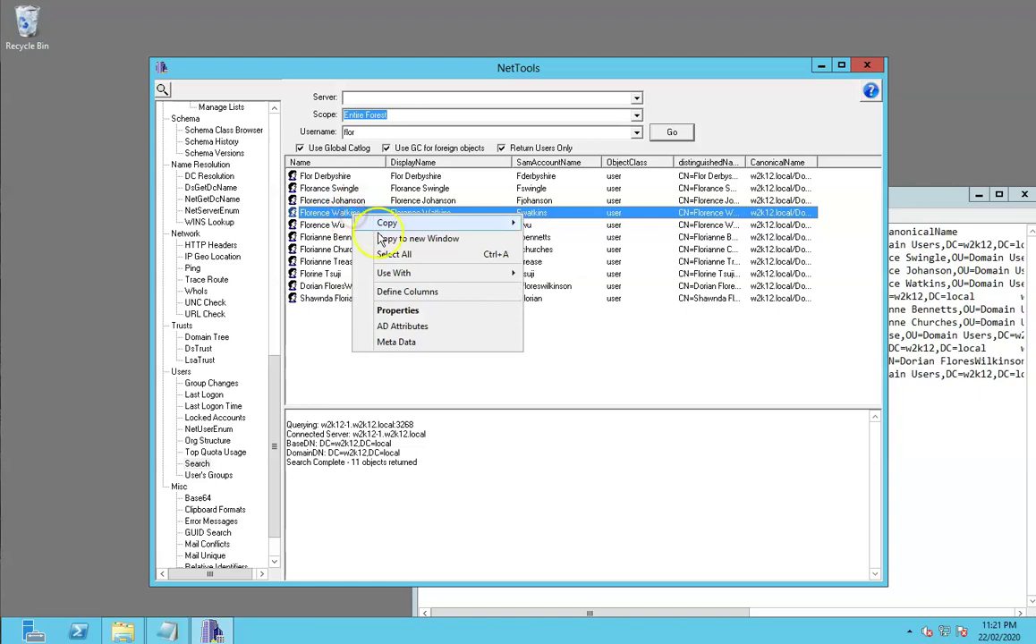
{"action": "mouse_move", "coordinate": [401, 278]}
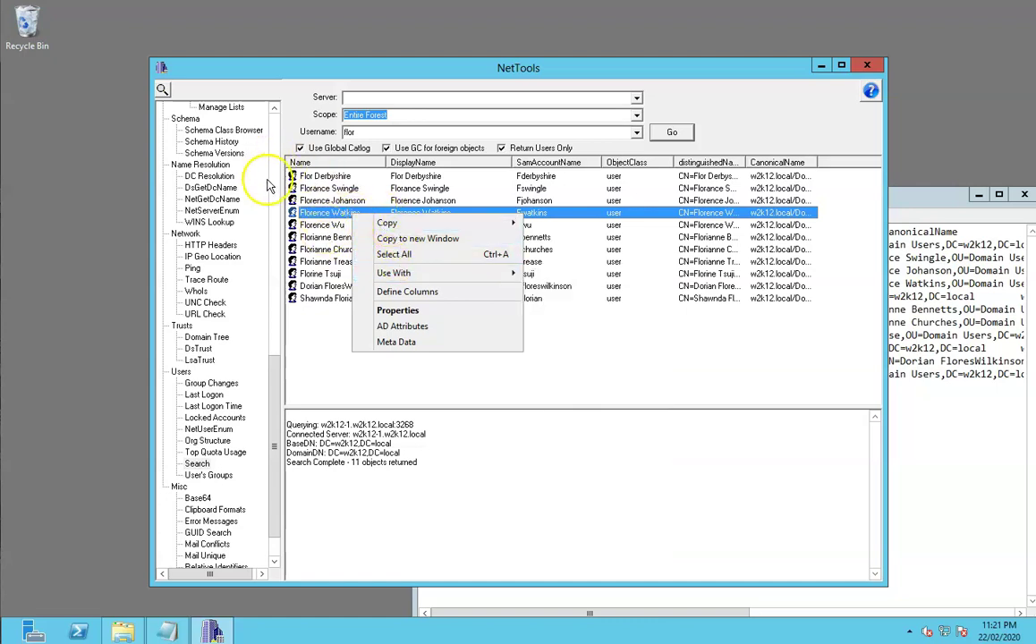
Open LDAP Search and inspect the context options of its results table and output pane
{"action": "left_click", "coordinate": [238, 100]}
{"action": "scroll", "coordinate": [242, 100], "scroll_direction": "up", "scroll_amount": 1}
{"action": "left_click", "coordinate": [204, 108]}
{"action": "right_click", "coordinate": [457, 275]}
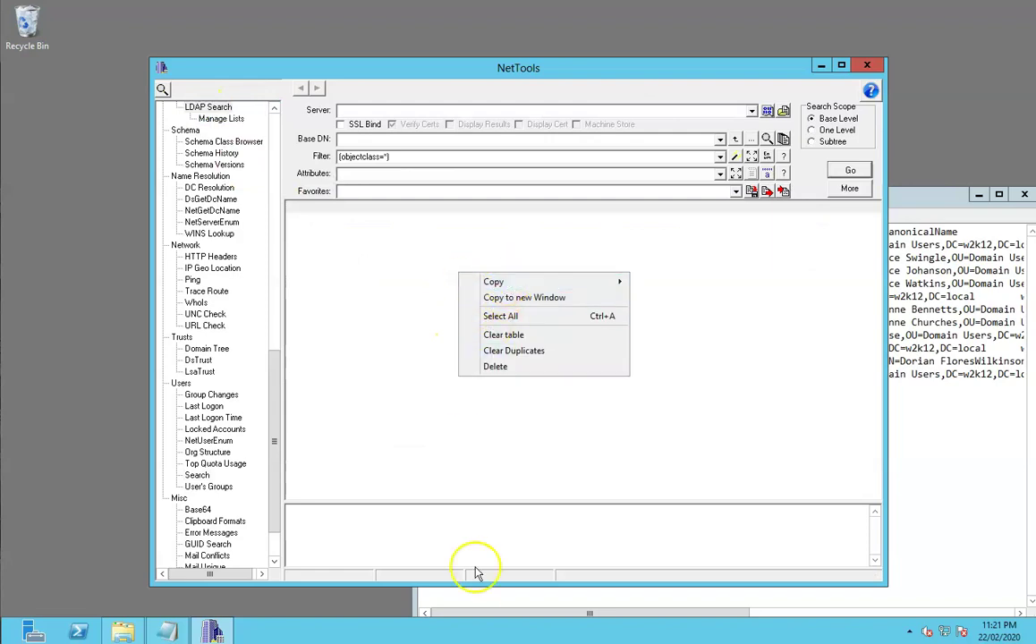
{"action": "right_click", "coordinate": [495, 534]}
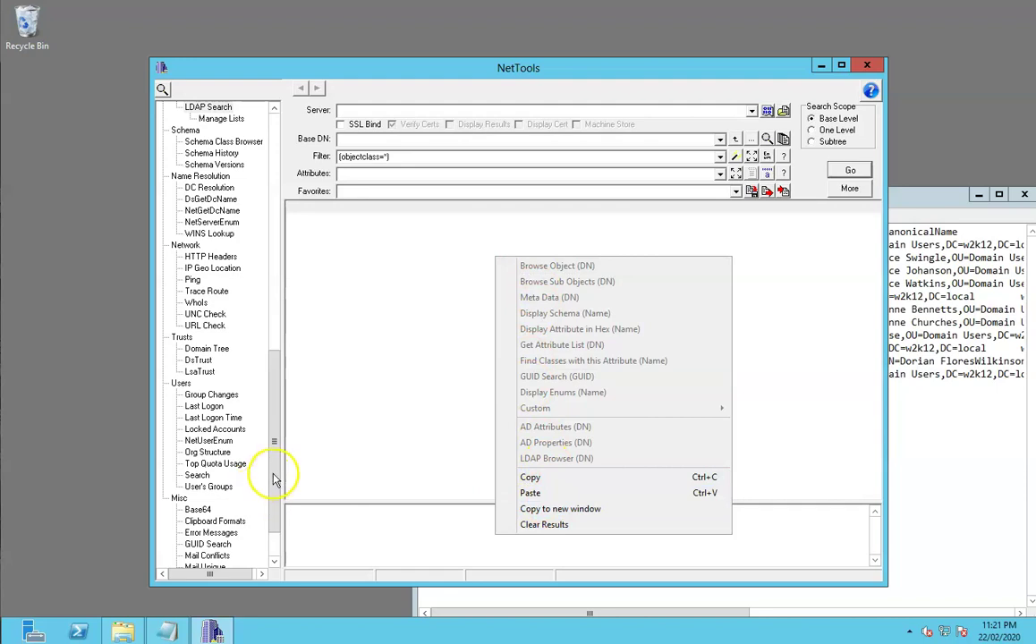
Return to the user Search results and open the object properties of the fourth user, moving the window clear of the desktop edge
{"action": "left_click", "coordinate": [274, 550]}
{"action": "scroll", "coordinate": [260, 537], "scroll_direction": "down", "scroll_amount": 3}
{"action": "left_click", "coordinate": [199, 442]}
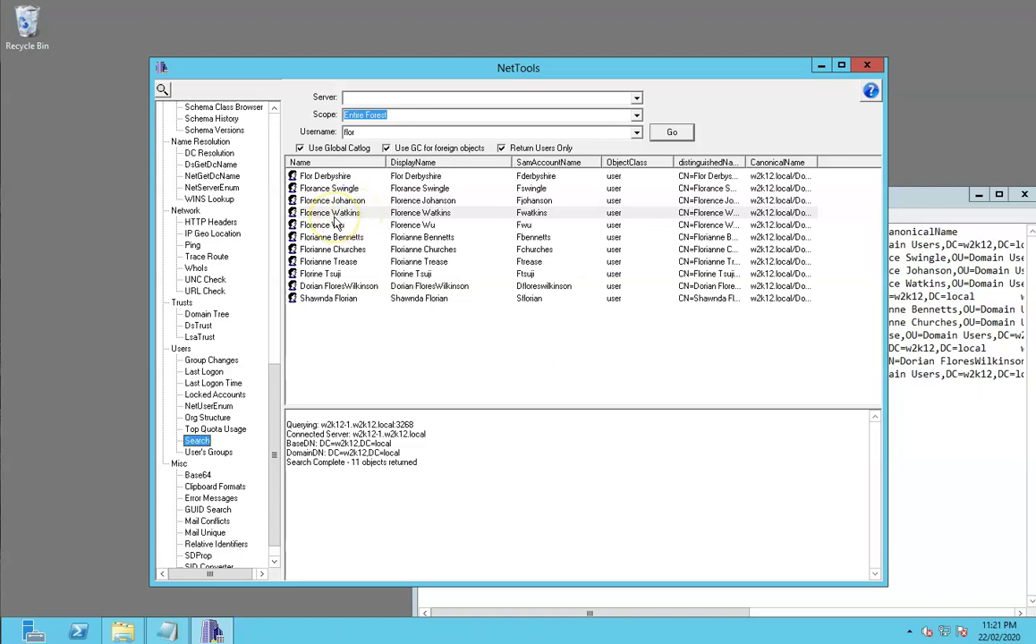
{"action": "right_click", "coordinate": [346, 218]}
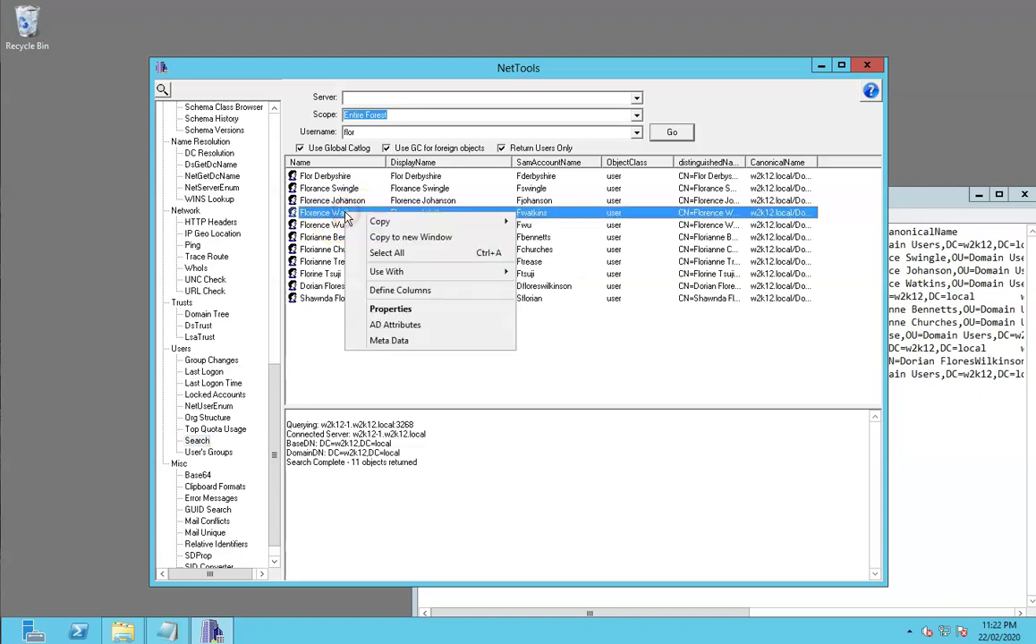
{"action": "left_click", "coordinate": [391, 309]}
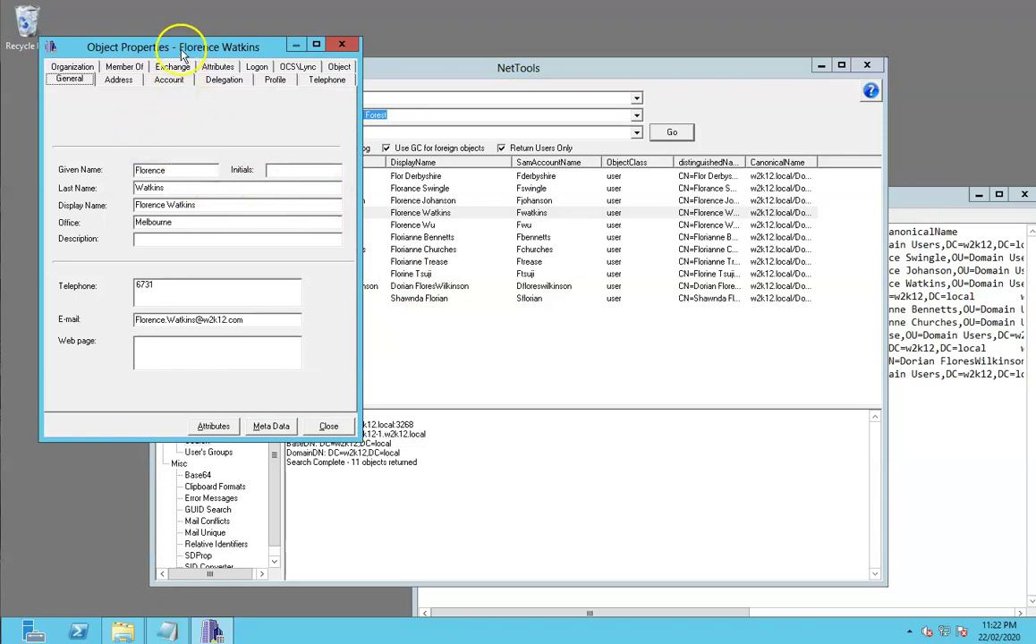
{"action": "left_click_drag", "start_coordinate": [169, 44], "coordinate": [235, 108]}
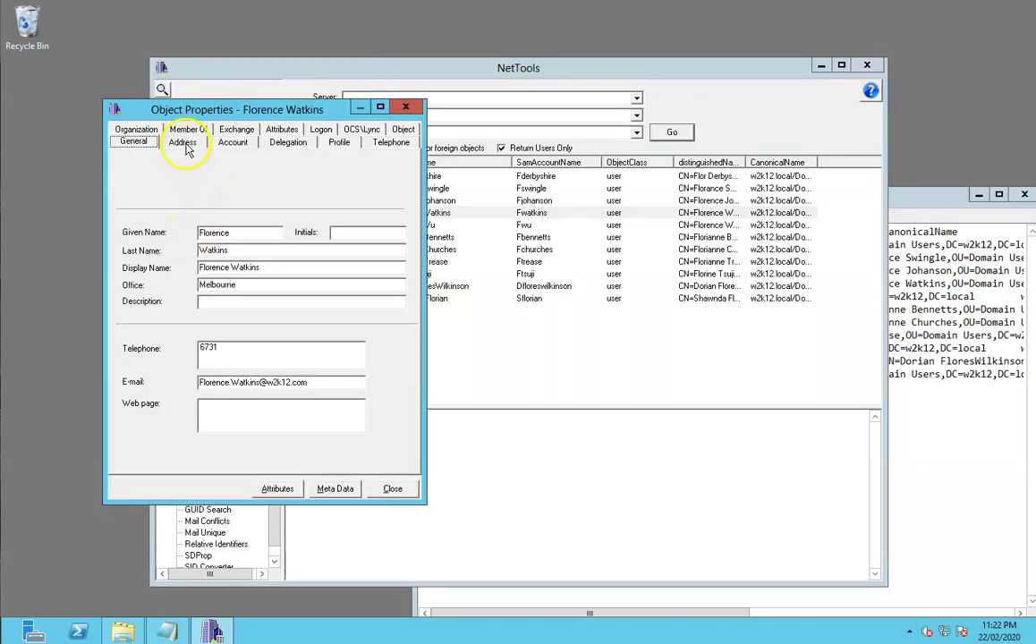
Review the Address, Account, General, Telephone and Exchange details in the user's object properties, and close the properties window
{"action": "left_click", "coordinate": [183, 142]}
{"action": "left_click", "coordinate": [231, 143]}
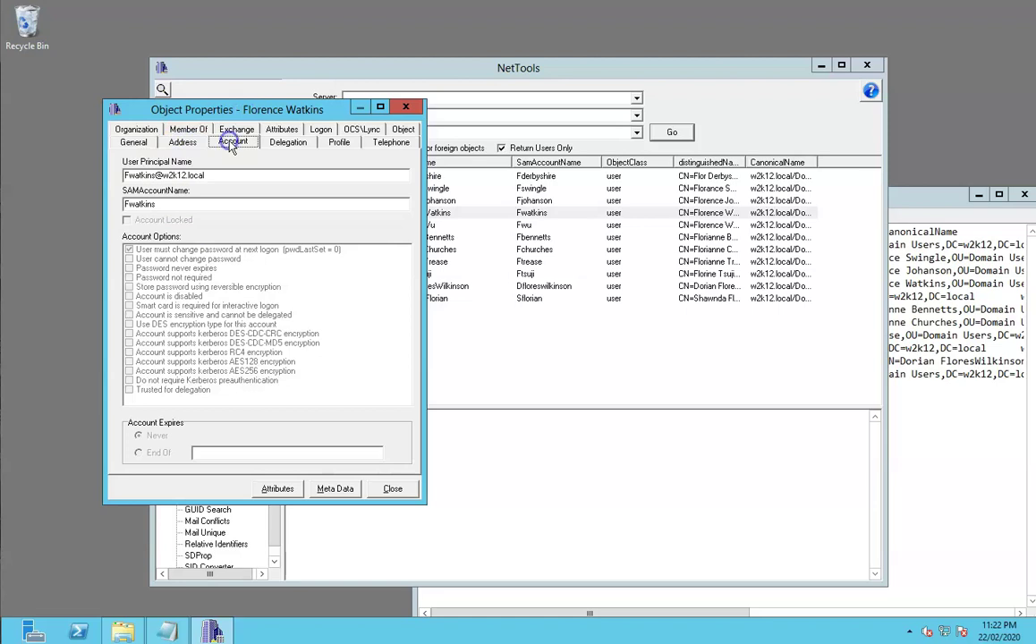
{"action": "left_click", "coordinate": [133, 142]}
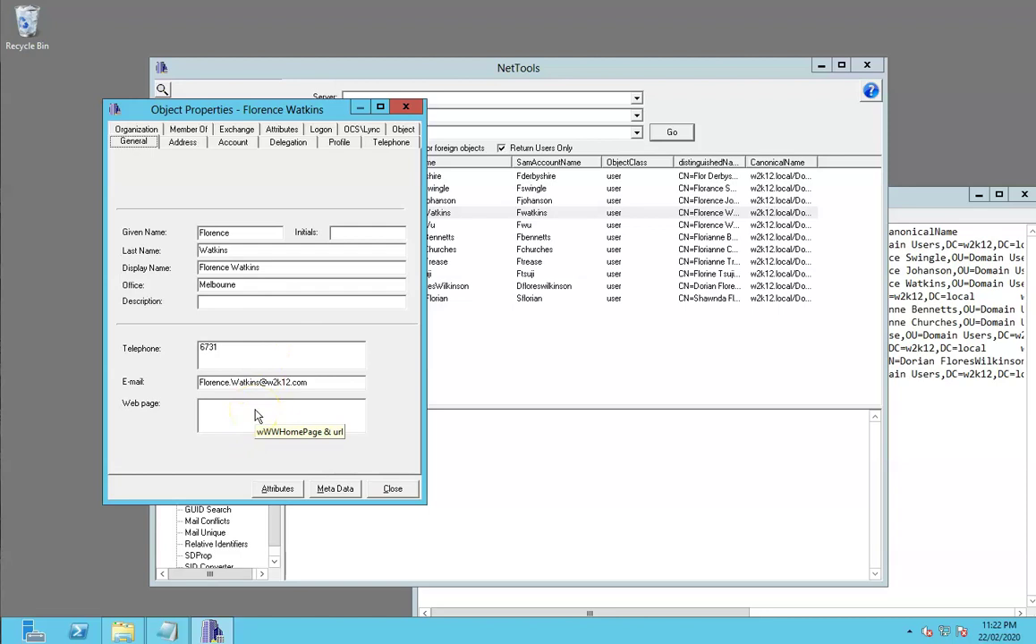
{"action": "left_click", "coordinate": [391, 142]}
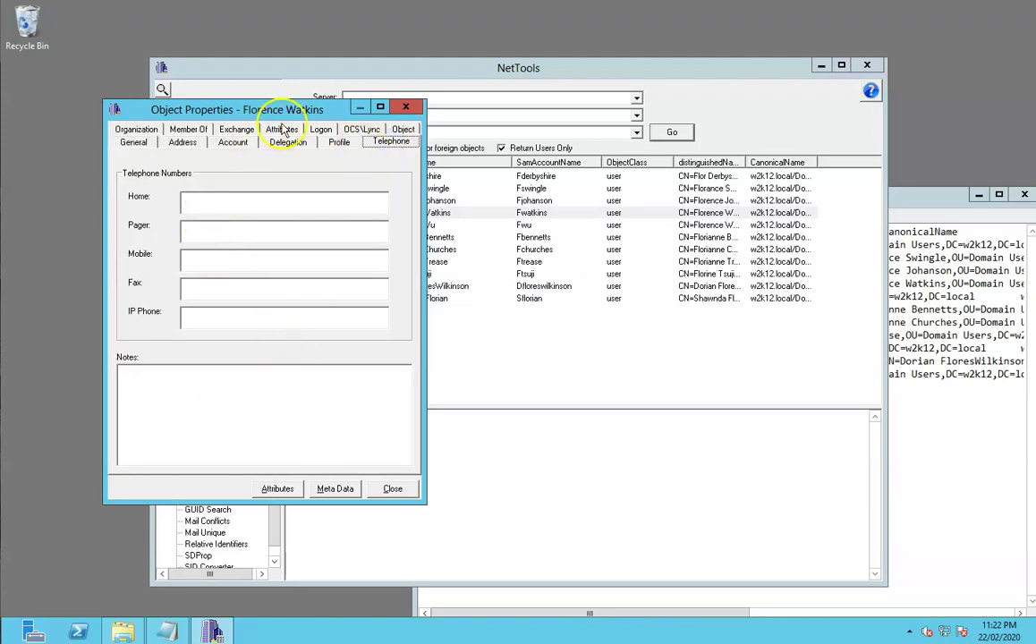
{"action": "left_click", "coordinate": [236, 130]}
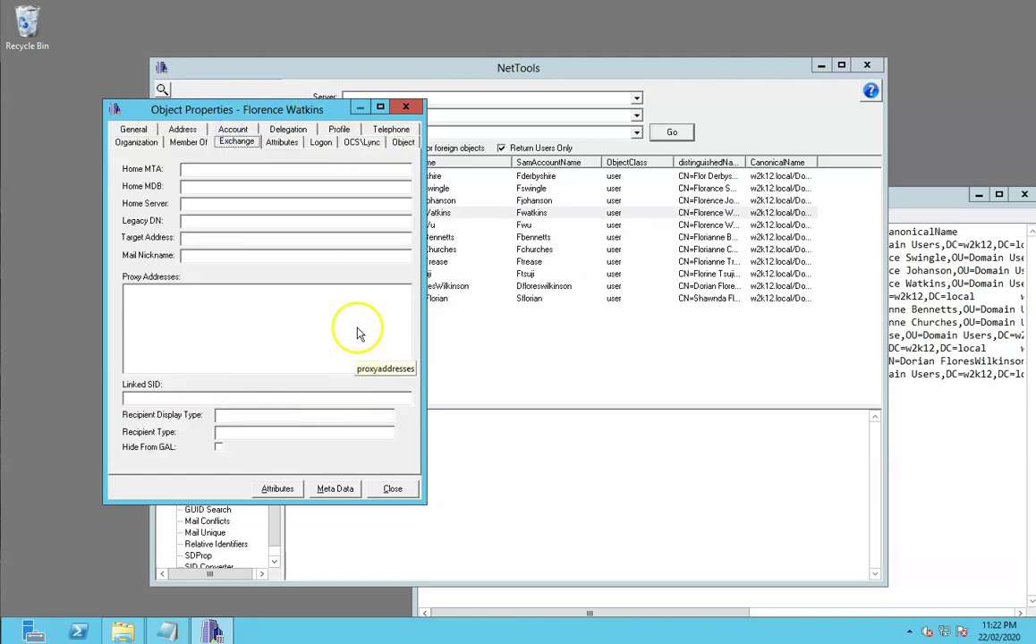
{"action": "left_click", "coordinate": [411, 108]}
Open the AD attributes of the fourth user in the results and examine the Data, Syntax and Single columns throughout the list
{"action": "right_click", "coordinate": [325, 218]}
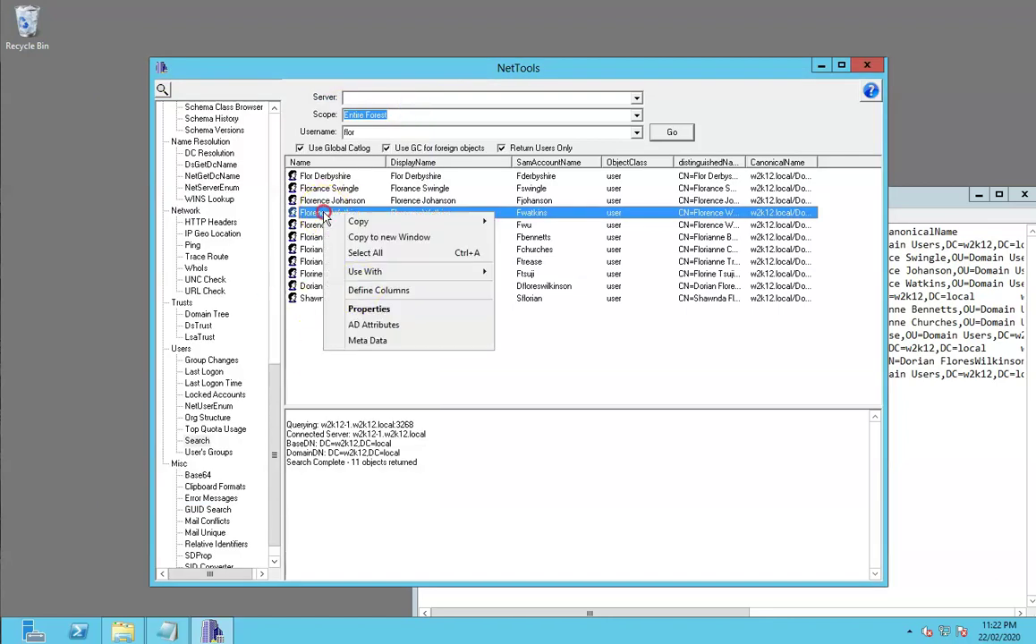
{"action": "left_click", "coordinate": [376, 326]}
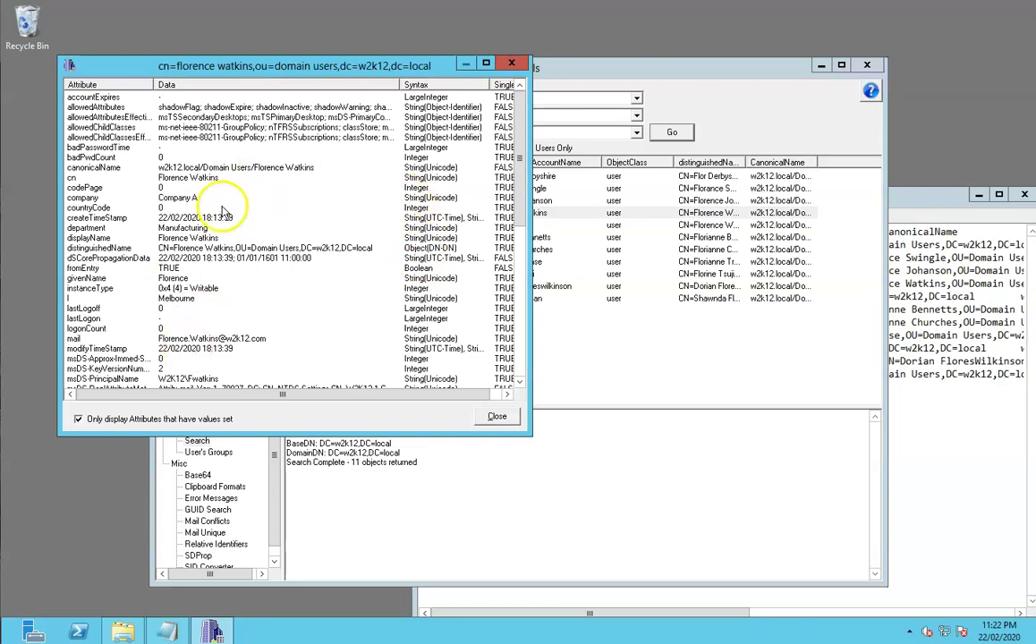
{"action": "left_click_drag", "start_coordinate": [519, 122], "coordinate": [453, 203]}
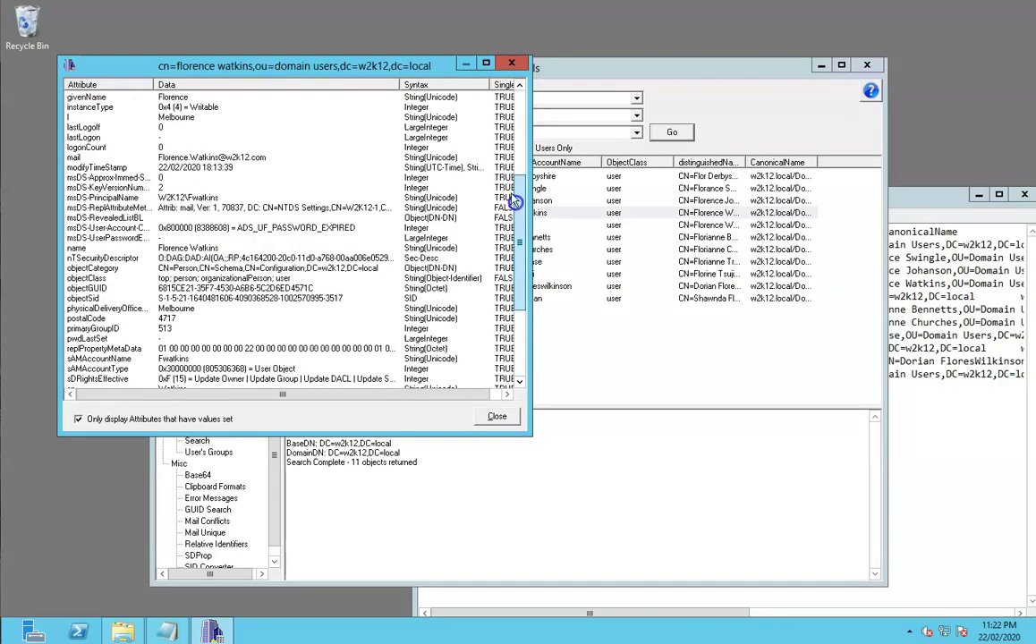
{"action": "left_click", "coordinate": [103, 187]}
{"action": "left_click", "coordinate": [164, 190]}
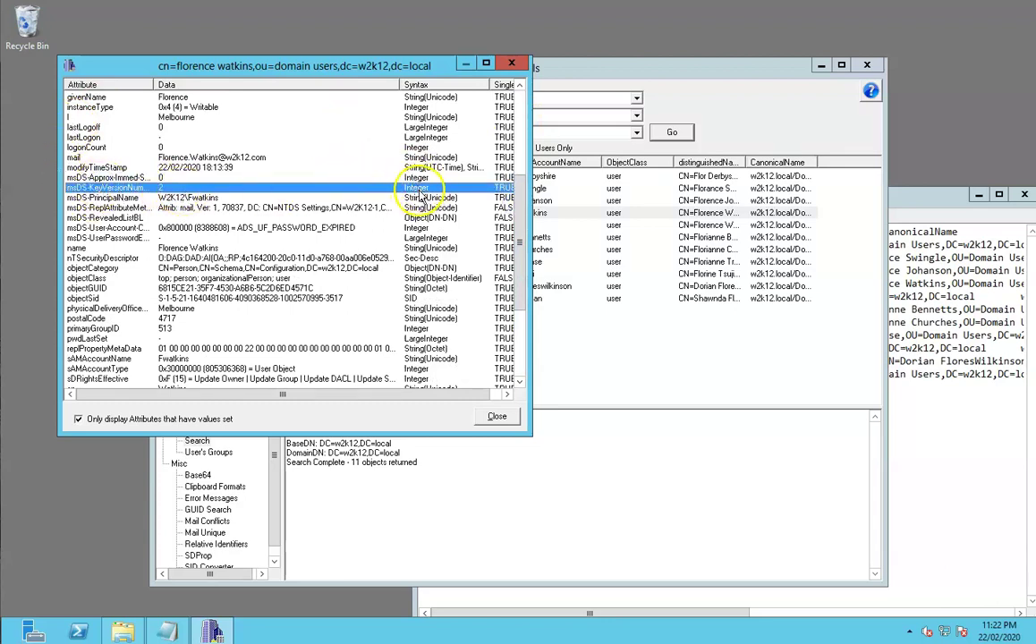
{"action": "left_click", "coordinate": [327, 398]}
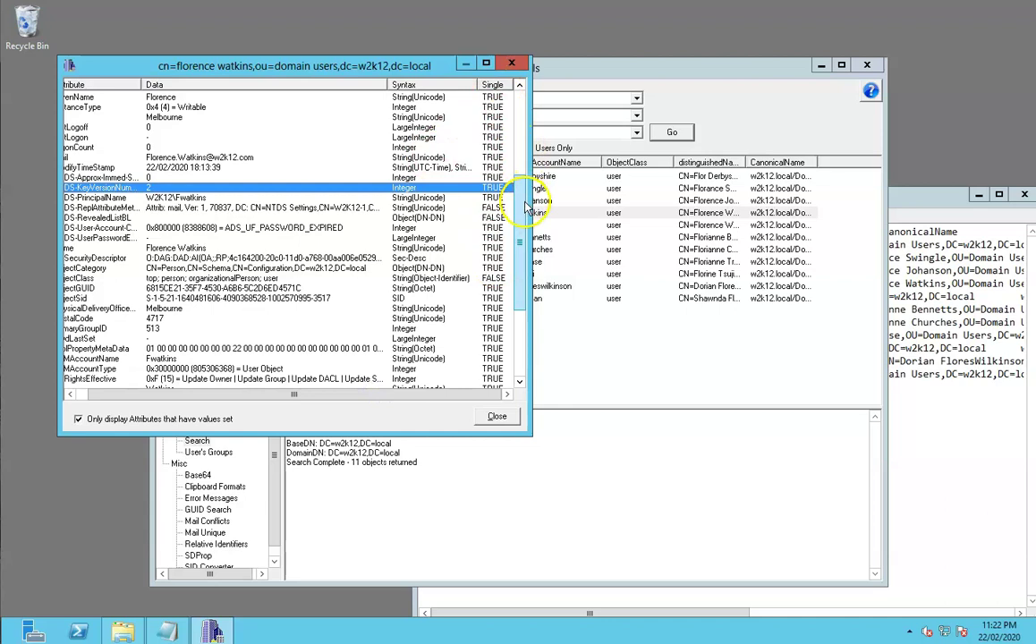
{"action": "scroll", "coordinate": [463, 203], "scroll_direction": "down", "scroll_amount": 2}
{"action": "scroll", "coordinate": [462, 203], "scroll_direction": "up", "scroll_amount": 3}
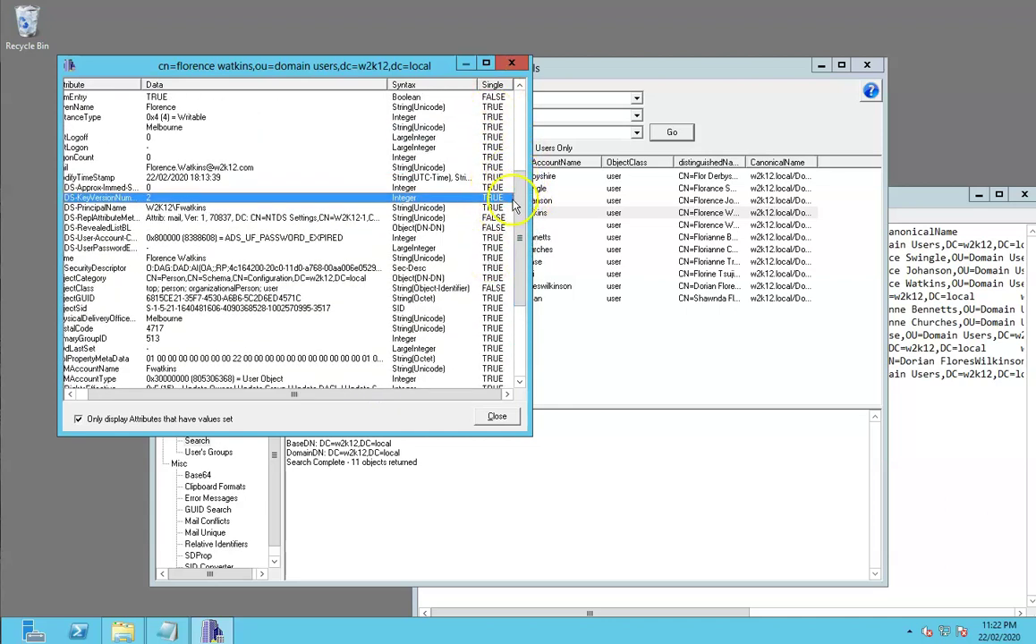
{"action": "left_click_drag", "start_coordinate": [516, 205], "coordinate": [524, 126]}
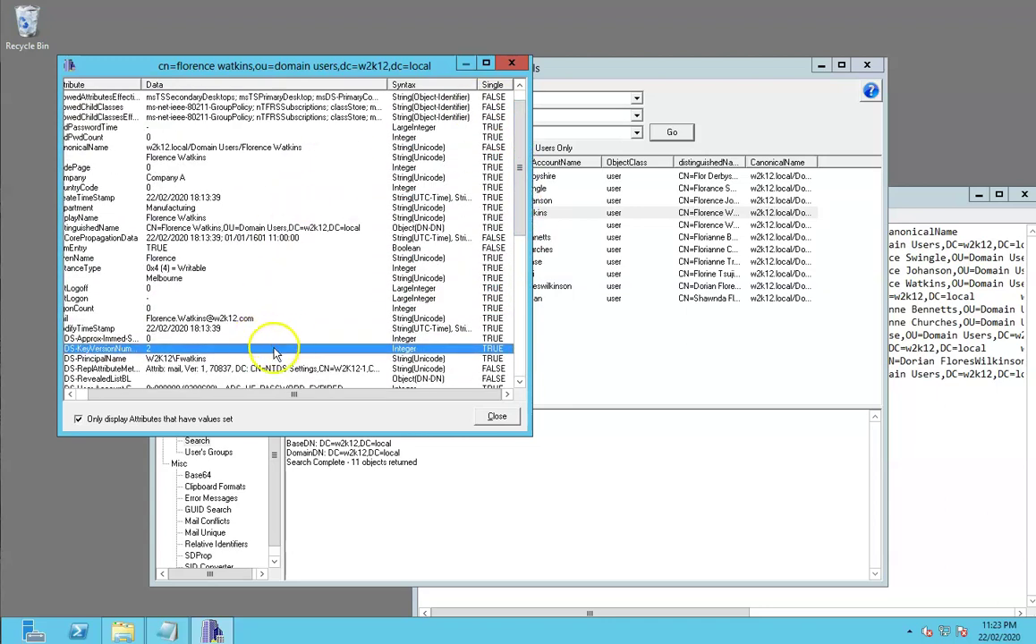
{"action": "left_click", "coordinate": [172, 396]}
Inspect the context options of the dSCorePropagationData attribute, including Add to LDAP Search, and close the attributes window
{"action": "right_click", "coordinate": [183, 238]}
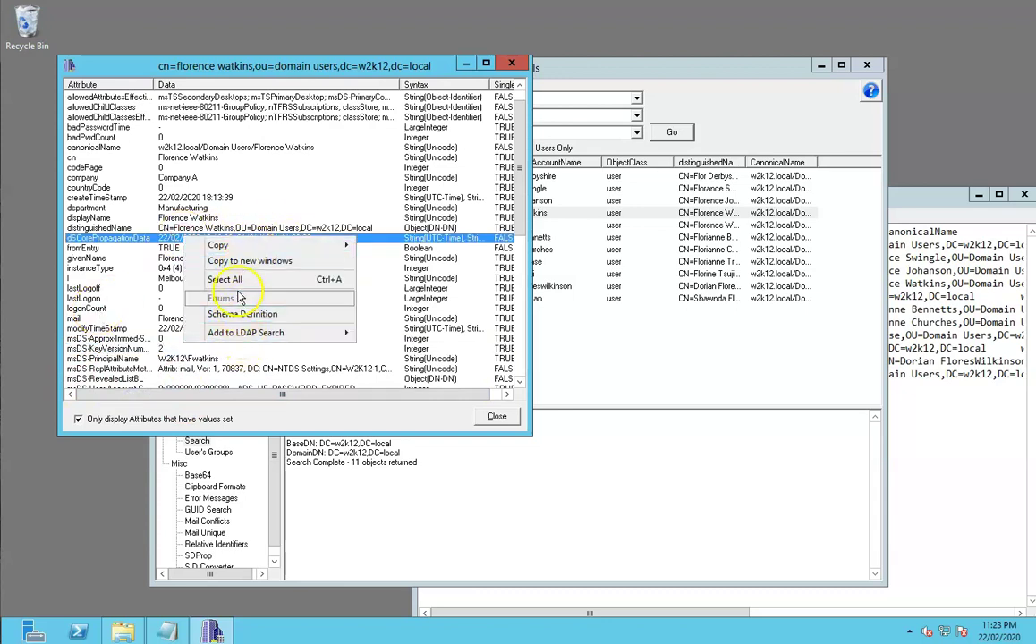
{"action": "mouse_move", "coordinate": [233, 251]}
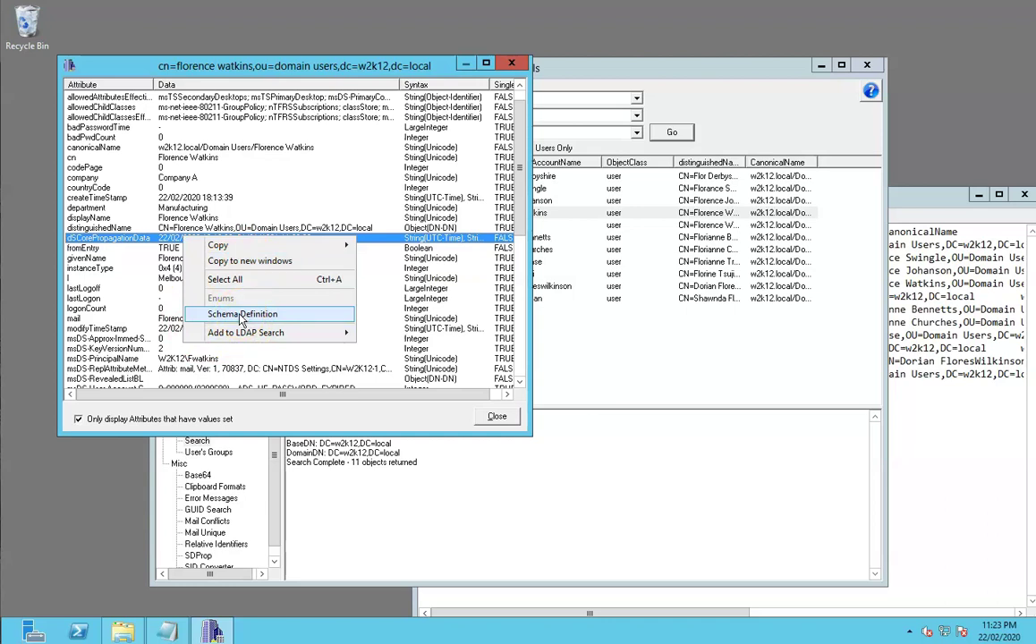
{"action": "left_click", "coordinate": [256, 338]}
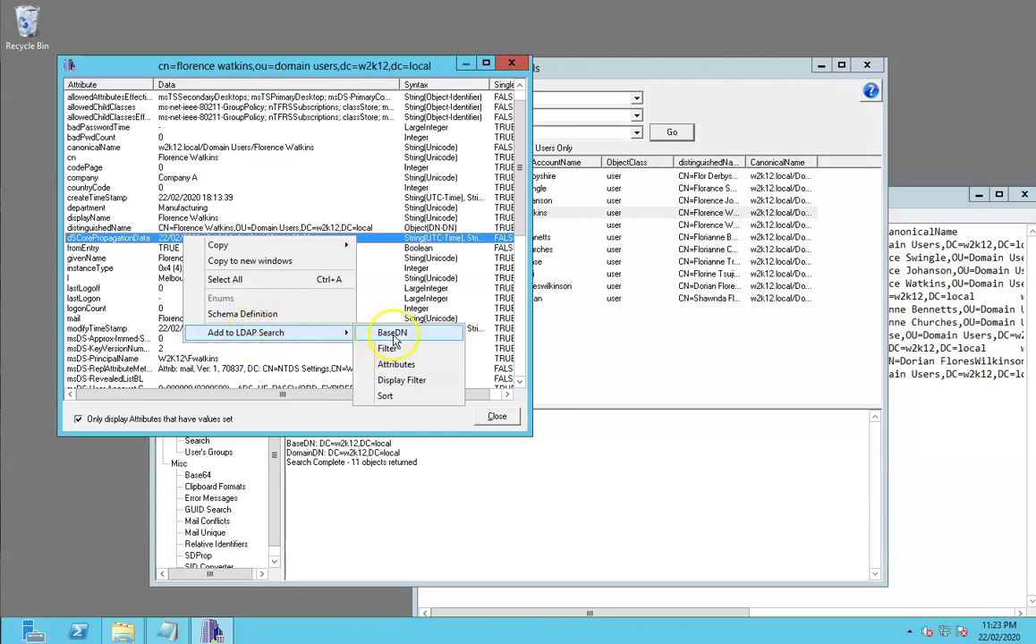
{"action": "left_click", "coordinate": [395, 381]}
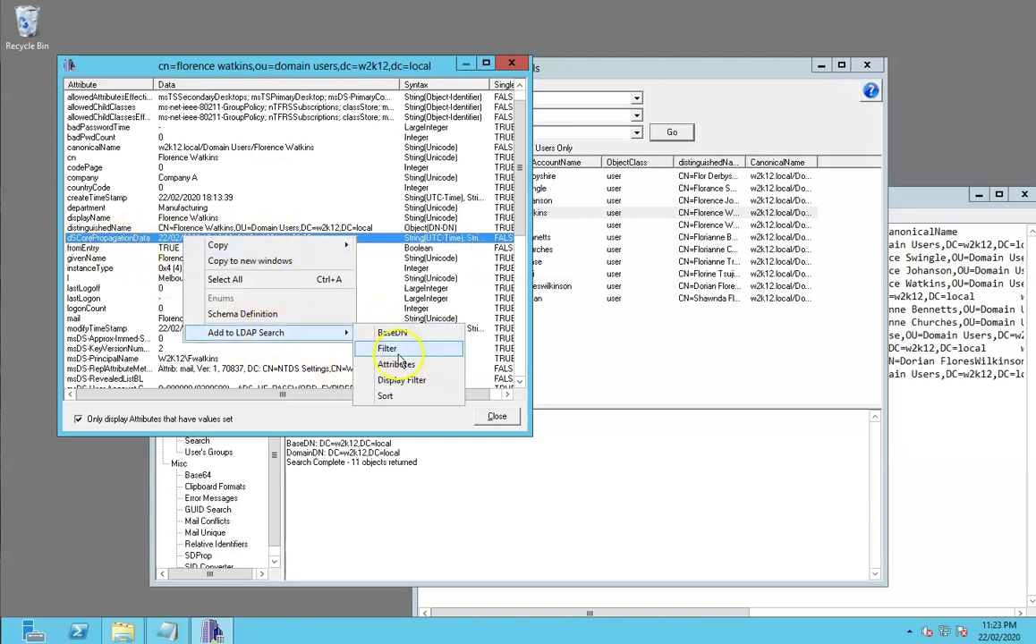
{"action": "left_click", "coordinate": [496, 419]}
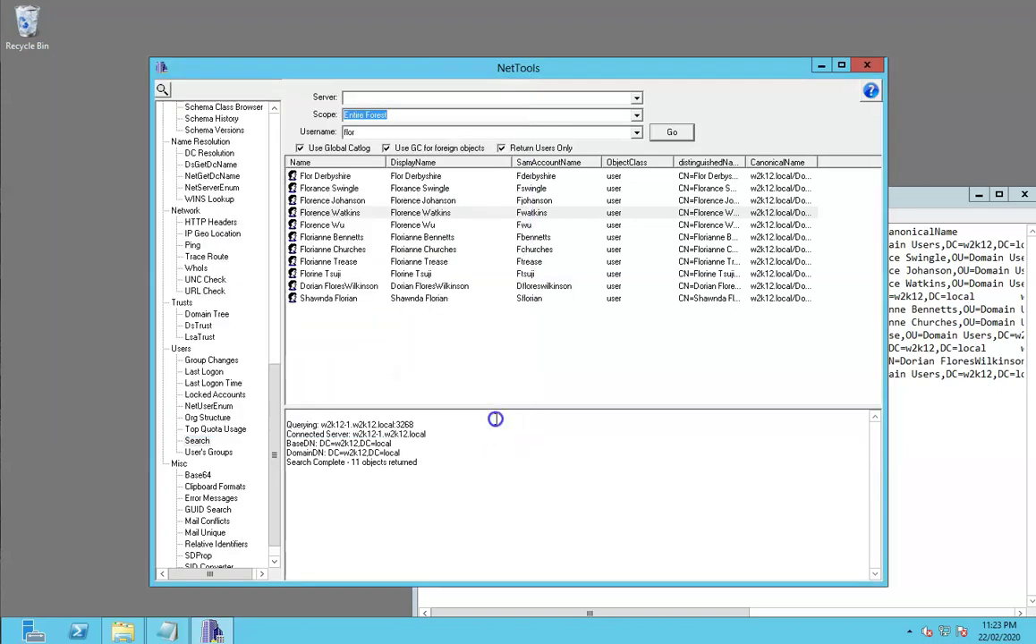
Open the Meta Data of the fourth user in the results, review the attribute versions and originating details, and close it
{"action": "right_click", "coordinate": [317, 216]}
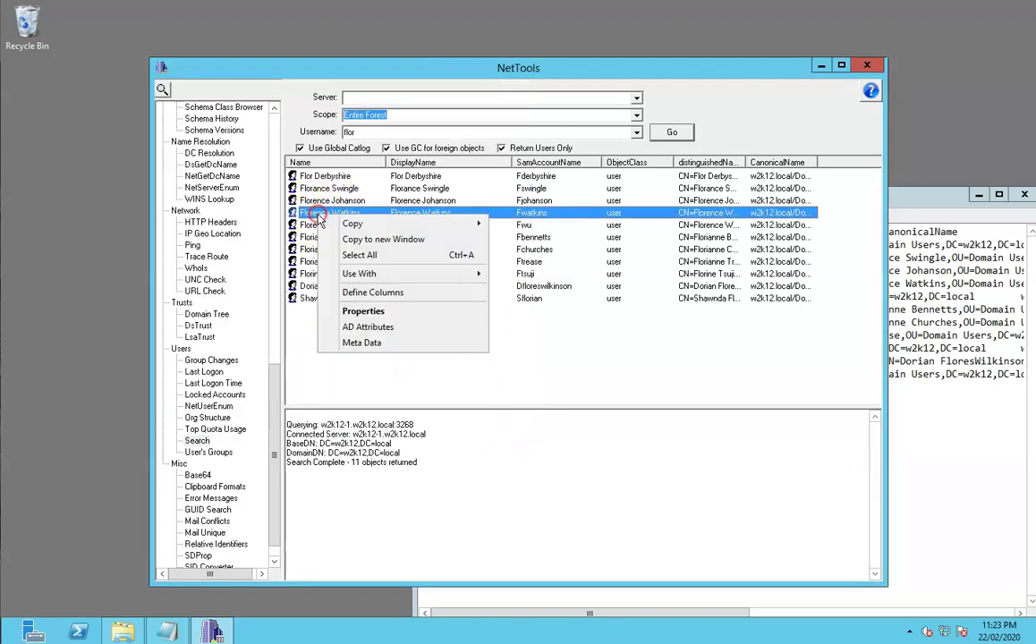
{"action": "left_click", "coordinate": [371, 347]}
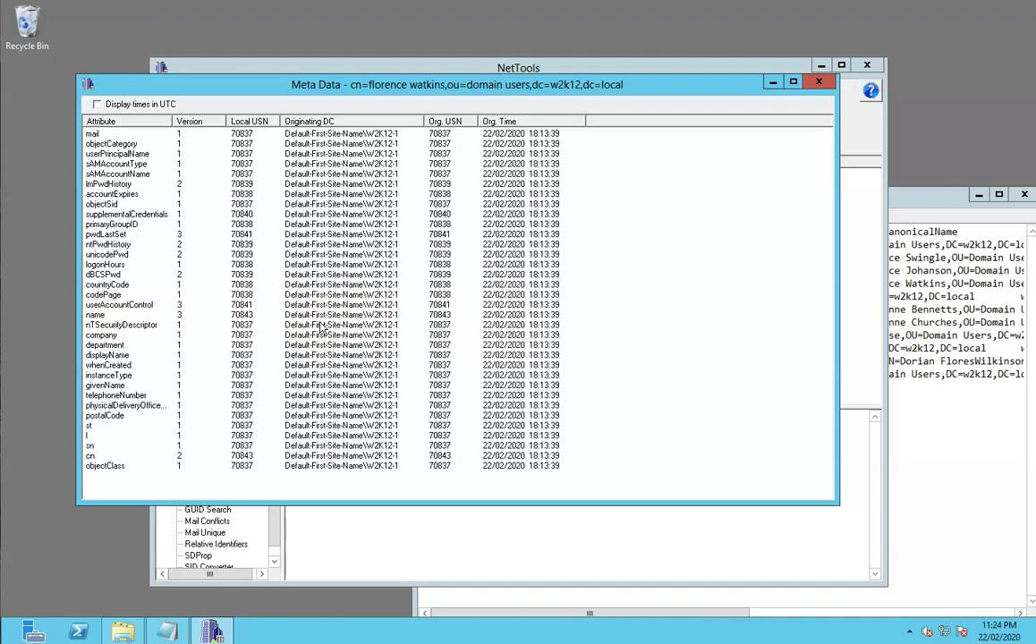
{"action": "left_click", "coordinate": [817, 81]}
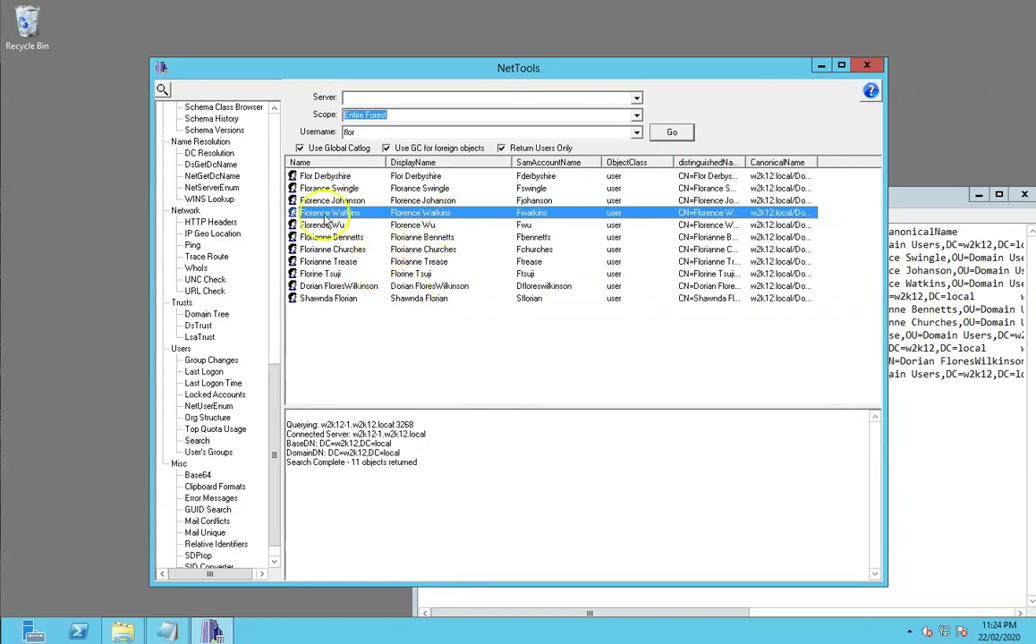
Open the online help page for User Search, read through its feature description and Use With section, and close the browser
{"action": "scroll", "coordinate": [716, 391], "scroll_direction": "down", "scroll_amount": 1}
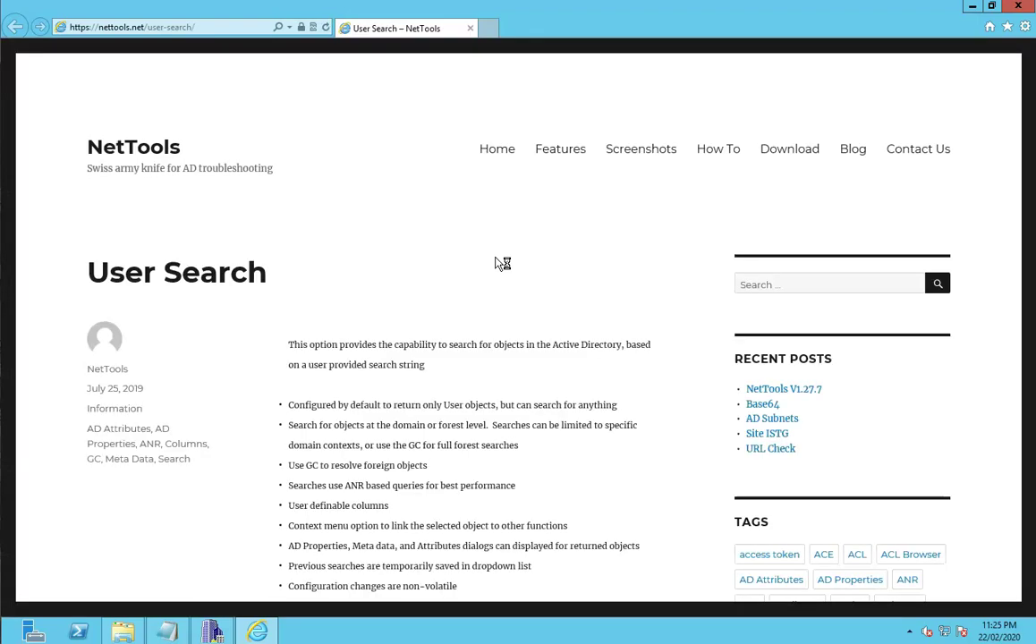
{"action": "scroll", "coordinate": [439, 393], "scroll_direction": "down", "scroll_amount": 4}
{"action": "scroll", "coordinate": [423, 301], "scroll_direction": "down", "scroll_amount": 4}
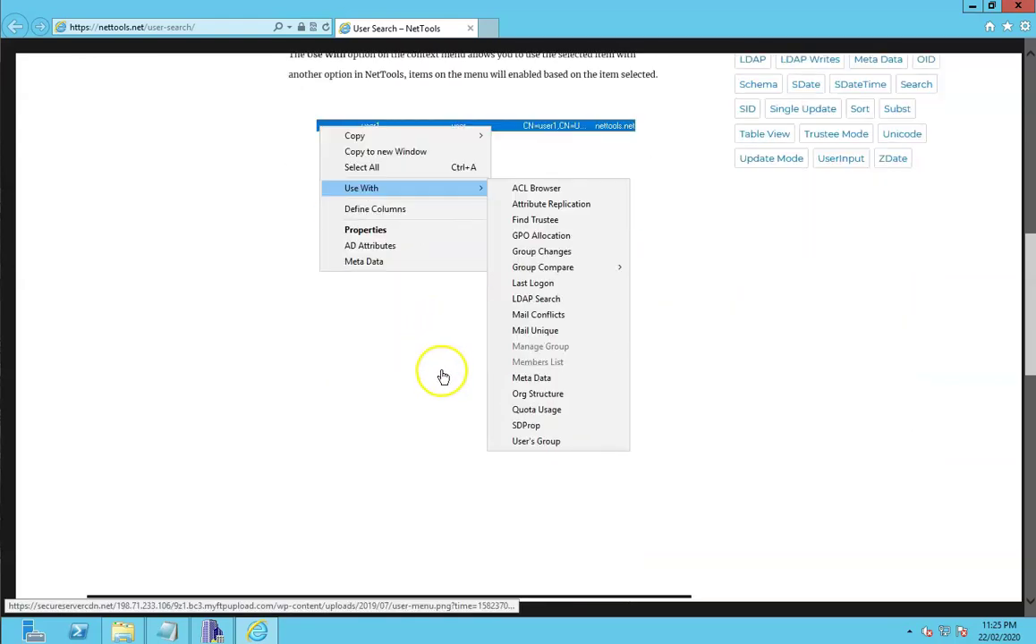
{"action": "scroll", "coordinate": [439, 331], "scroll_direction": "up", "scroll_amount": 5}
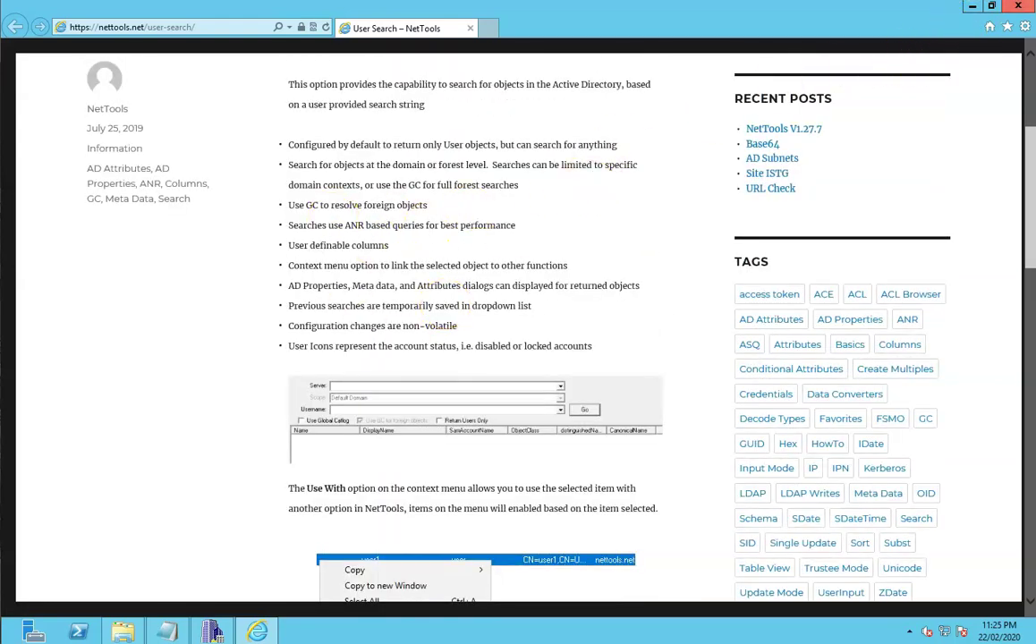
{"action": "left_click", "coordinate": [1018, 7]}
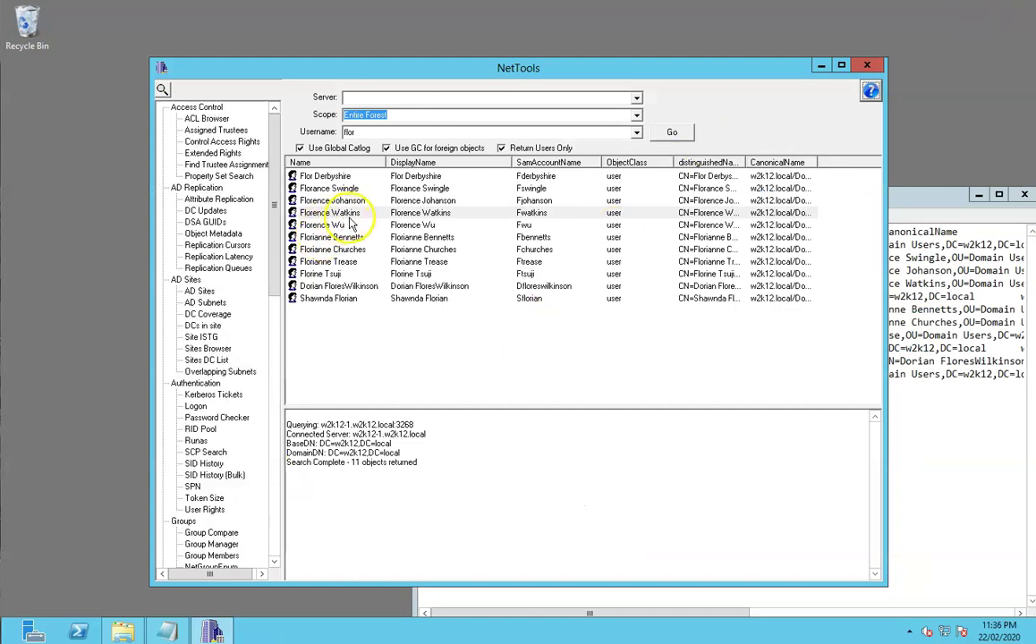
Copy the user search results to a new window and enlarge the window until all columns fit
{"action": "right_click", "coordinate": [398, 219]}
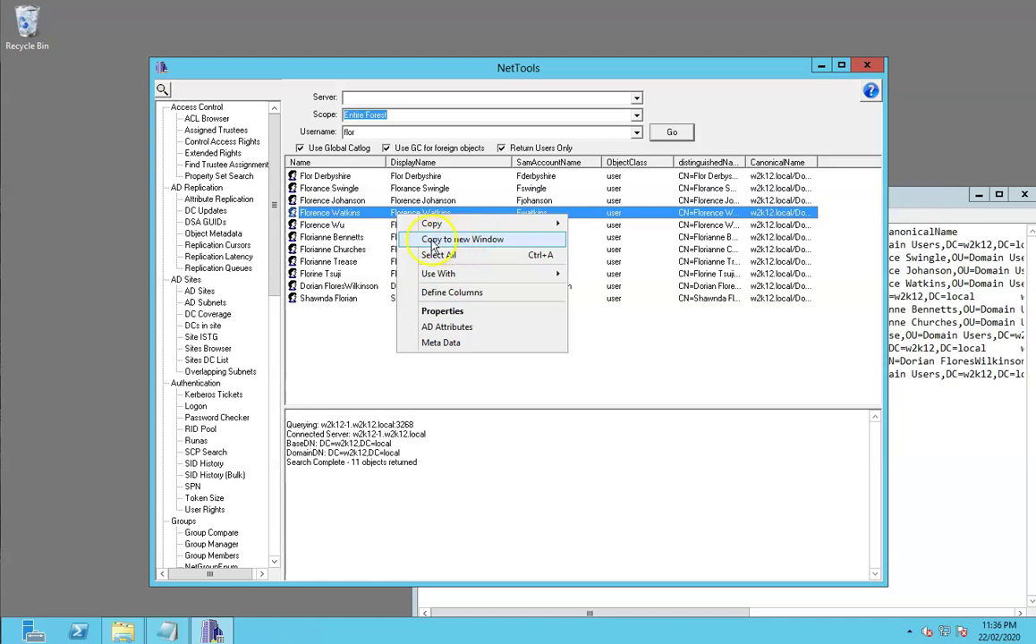
{"action": "left_click", "coordinate": [484, 243]}
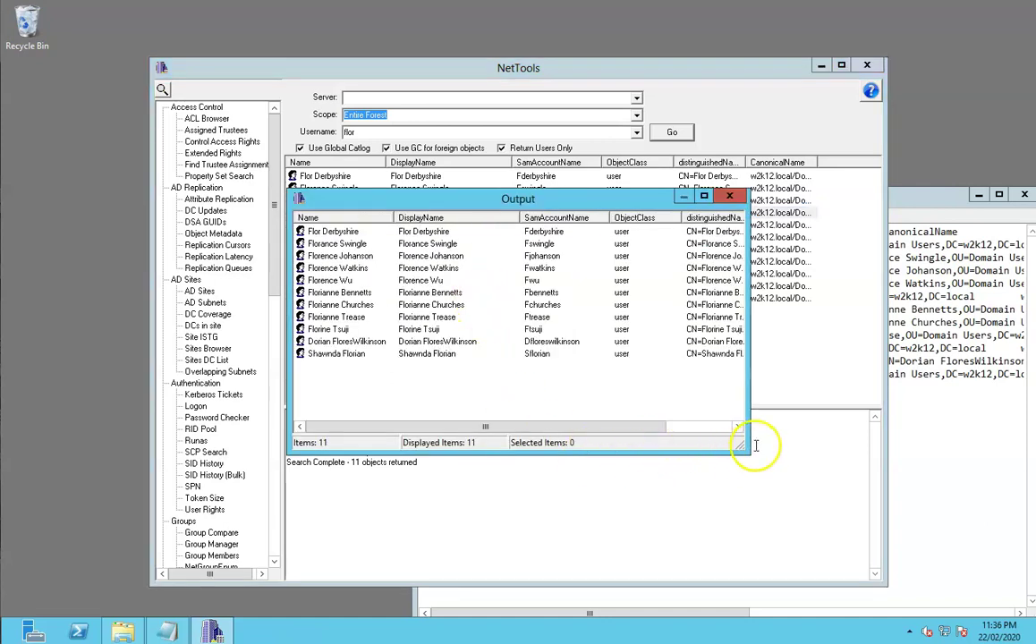
{"action": "left_click_drag", "start_coordinate": [744, 453], "coordinate": [892, 528]}
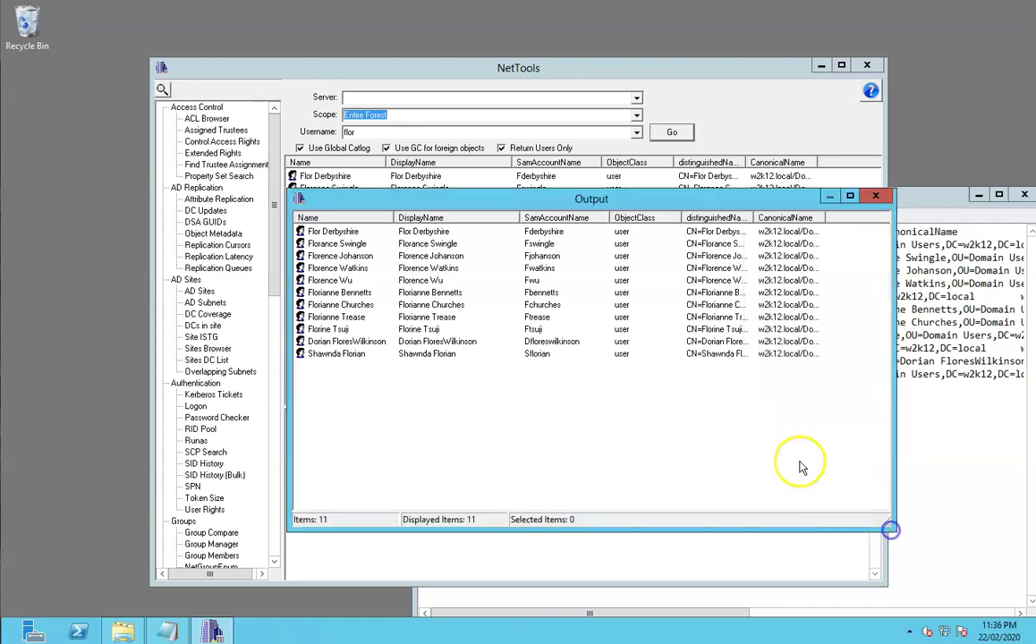
Sort the output by Name, look over the DisplayName text filter operations, and exclude the first and third listed names with the content filter
{"action": "left_click", "coordinate": [363, 217]}
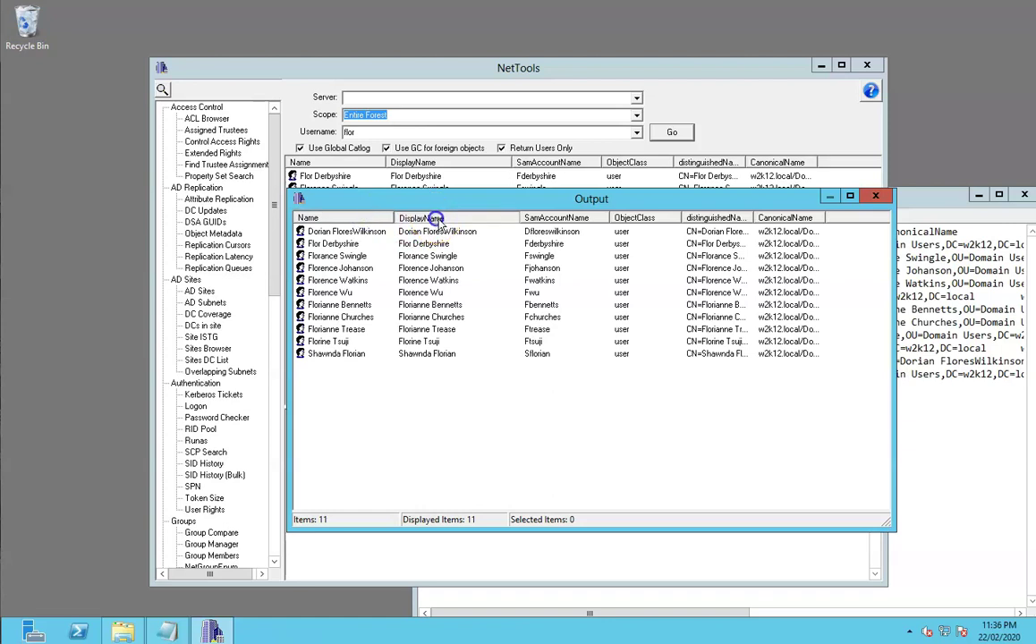
{"action": "left_click", "coordinate": [498, 219]}
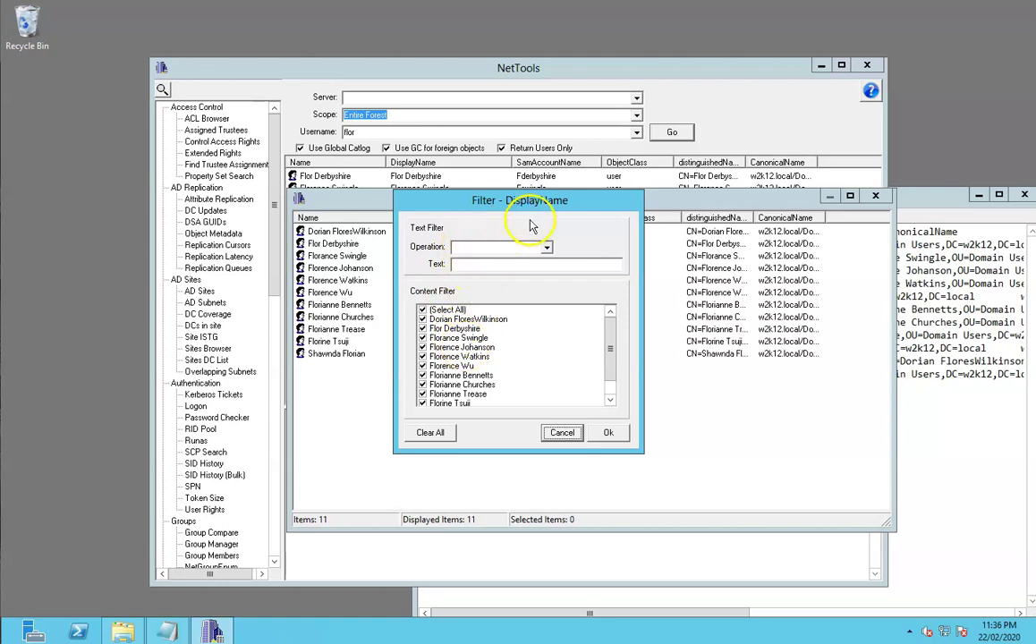
{"action": "left_click", "coordinate": [521, 247]}
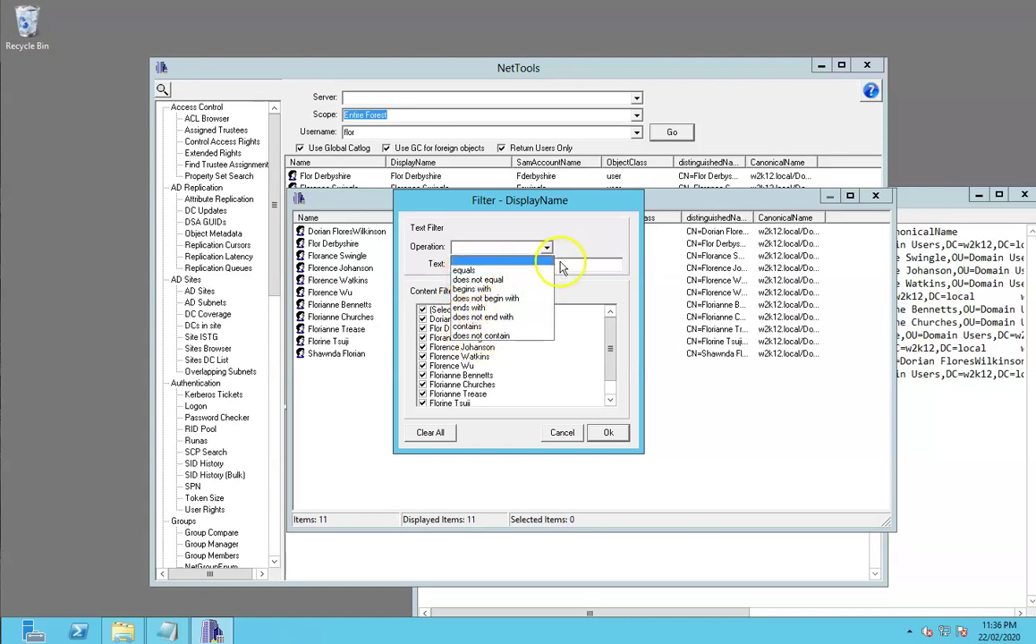
{"action": "left_click", "coordinate": [581, 246]}
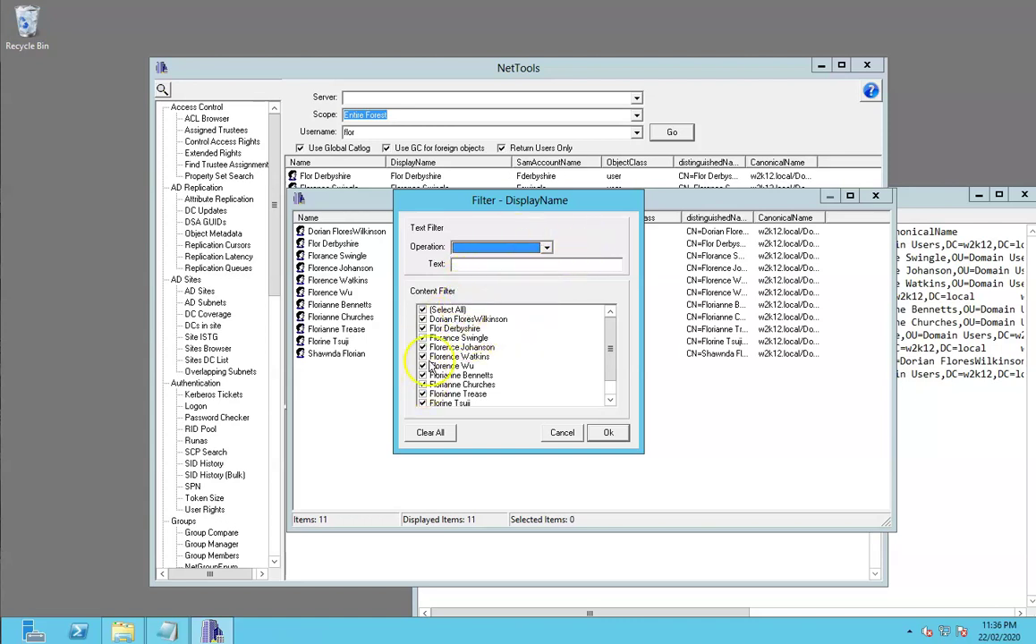
{"action": "left_click", "coordinate": [423, 319]}
{"action": "left_click", "coordinate": [423, 338]}
{"action": "left_click", "coordinate": [606, 433]}
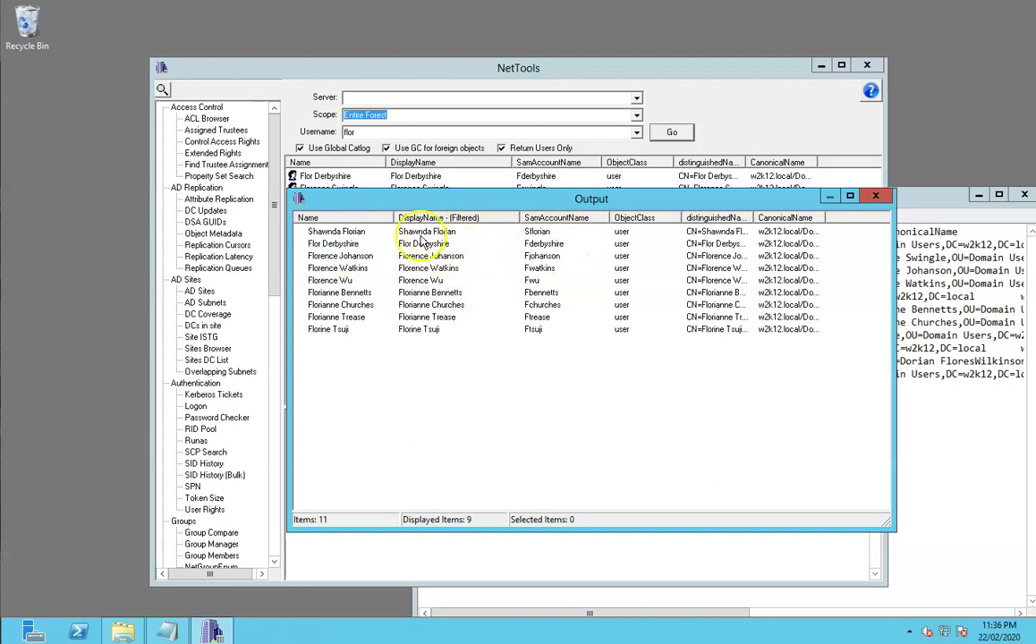
Select all filtered rows in the output window, copy their data and paste it below the existing names in Notepad
{"action": "left_click", "coordinate": [483, 231]}
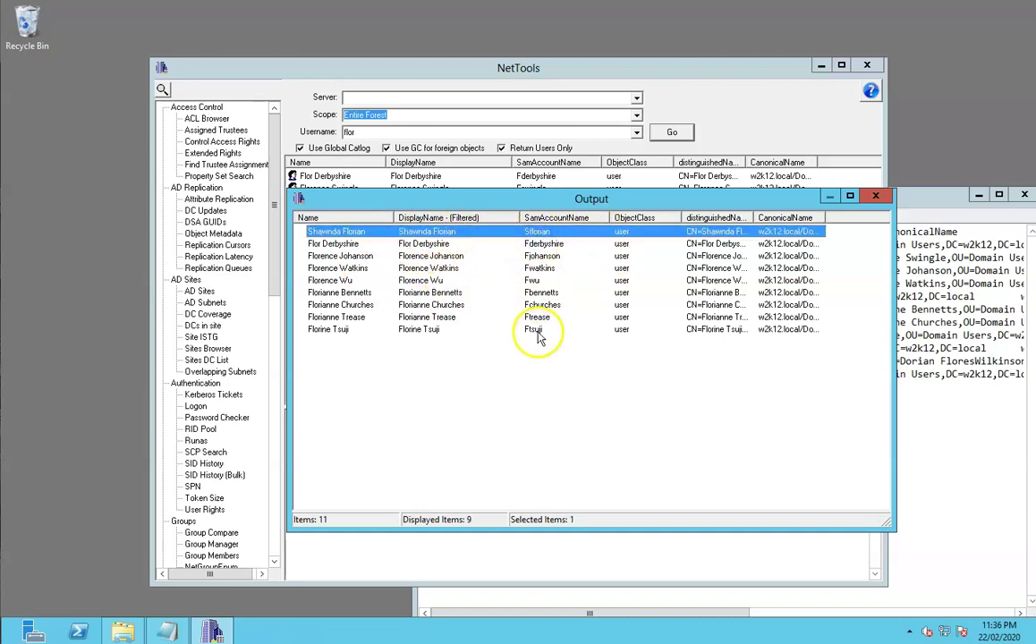
{"action": "left_click", "coordinate": [537, 331], "text": "shift"}
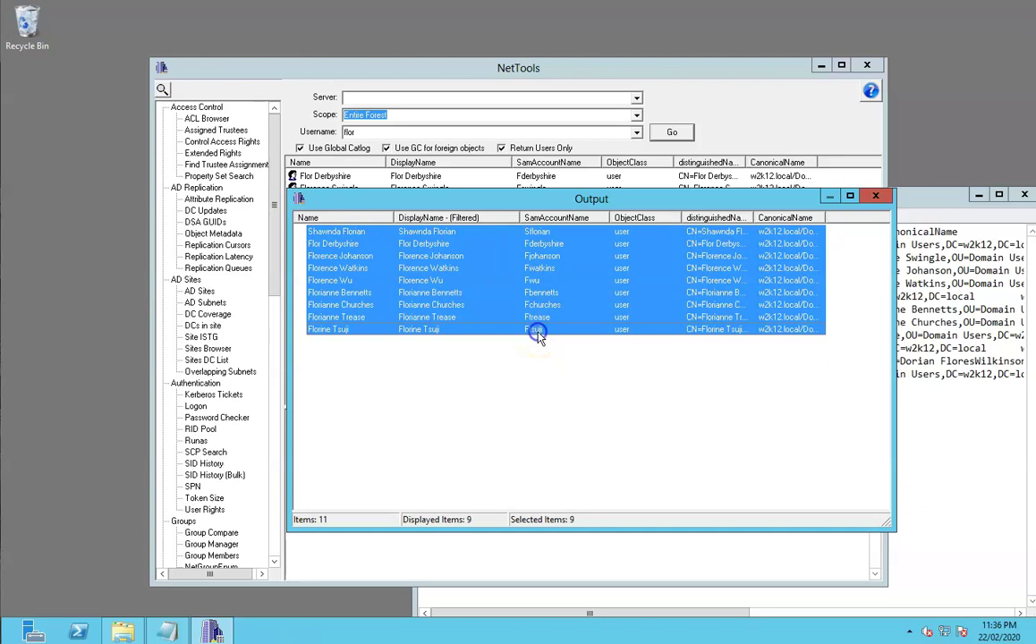
{"action": "right_click", "coordinate": [538, 255]}
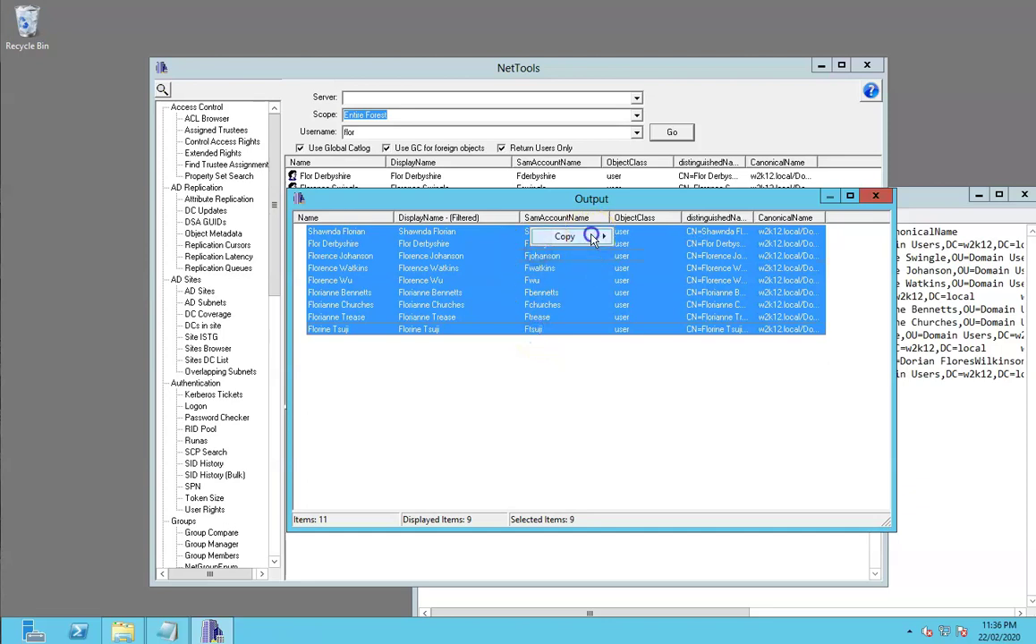
{"action": "mouse_move", "coordinate": [597, 238]}
{"action": "left_click", "coordinate": [656, 268]}
{"action": "left_click", "coordinate": [941, 490]}
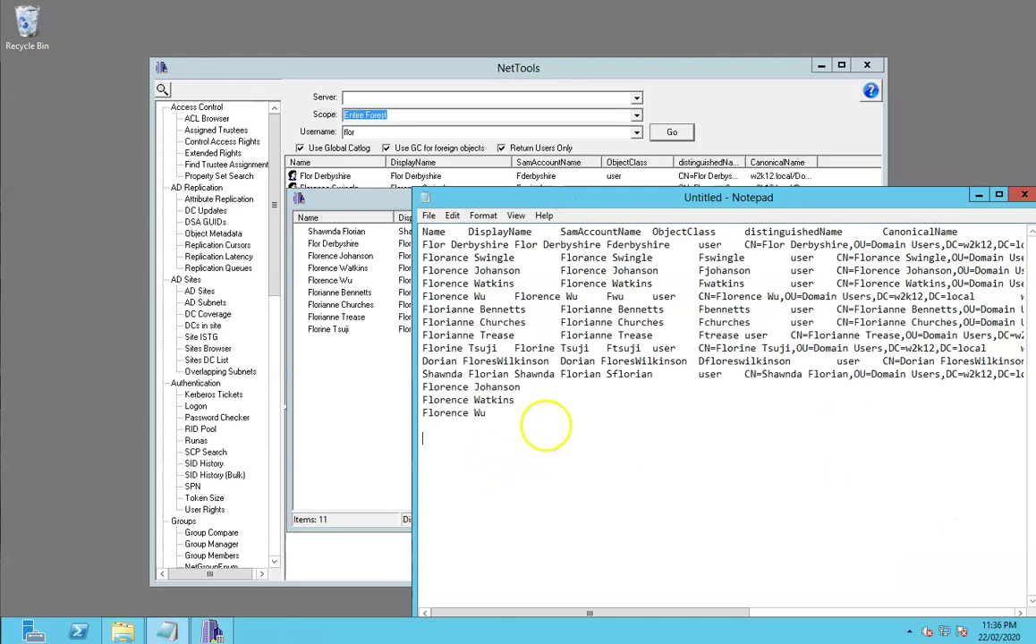
{"action": "key", "text": "ctrl+v"}
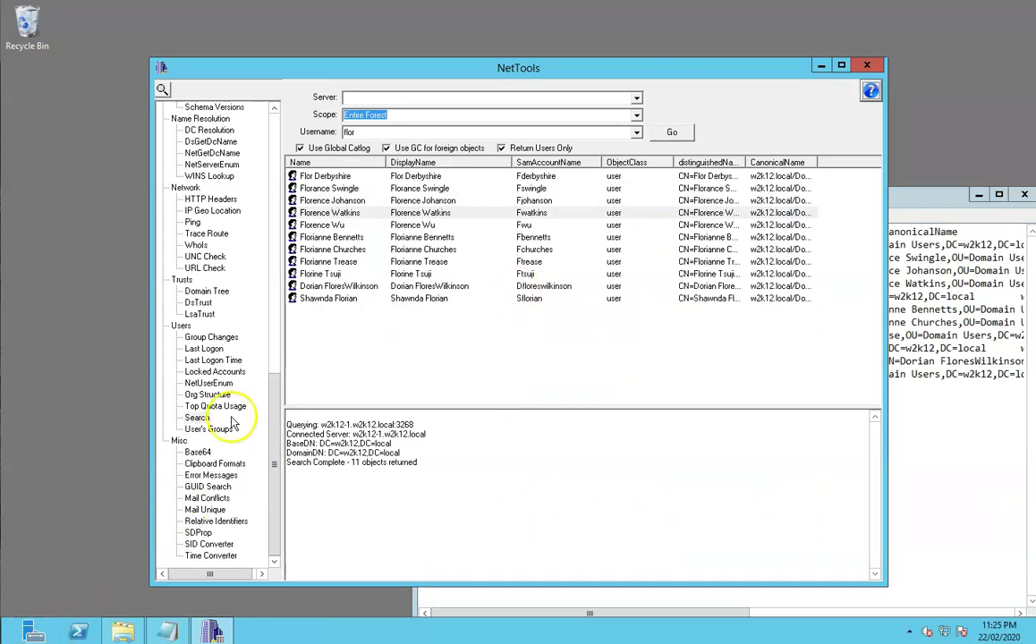
{"action": "scroll", "coordinate": [214, 335], "scroll_direction": "up", "scroll_amount": 10}
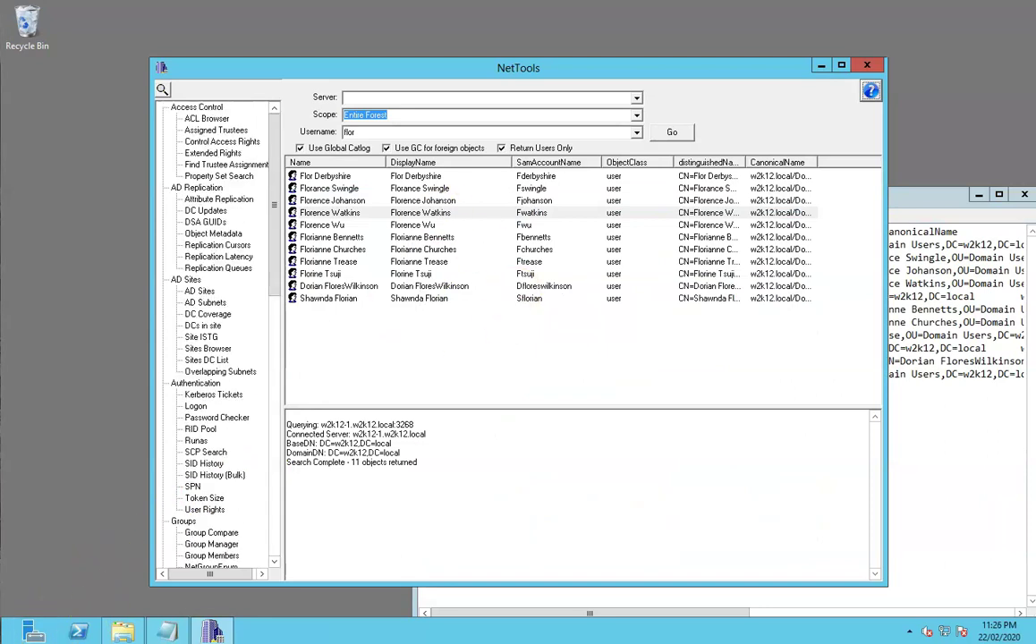